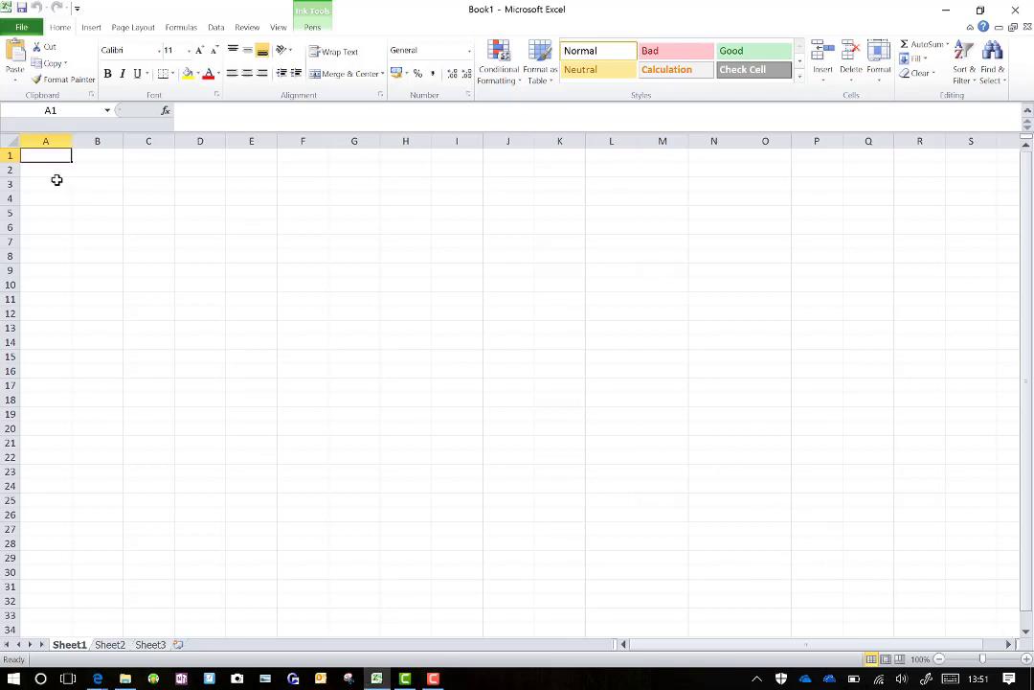
Enter the title 'Shopping List' in cell A1.
type("Shop")
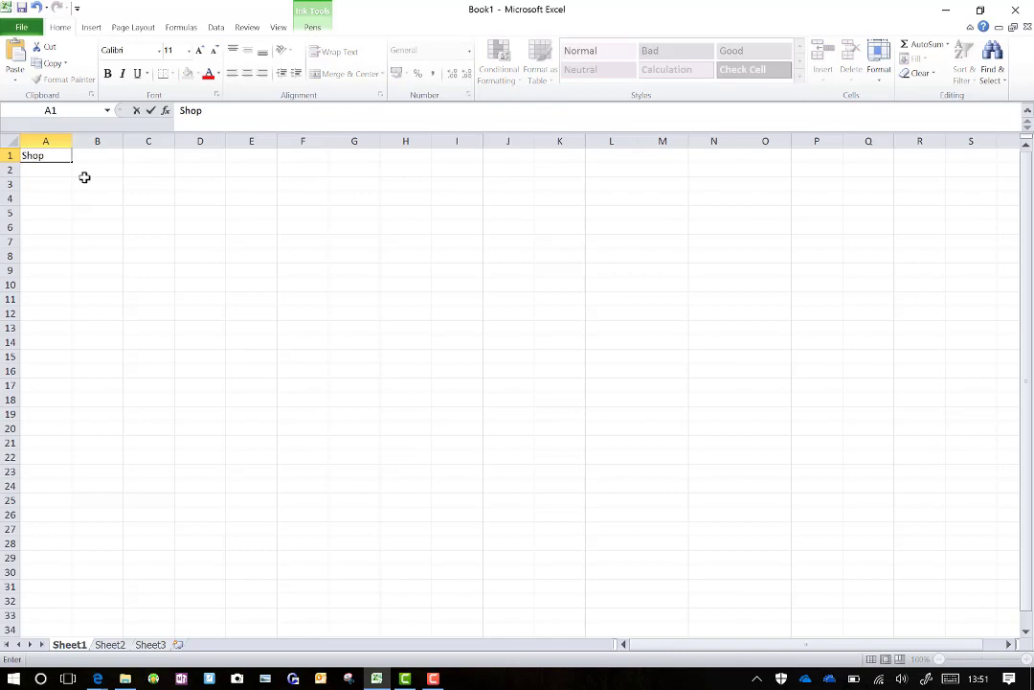
type("ping List")
key("Return")
key("Return")
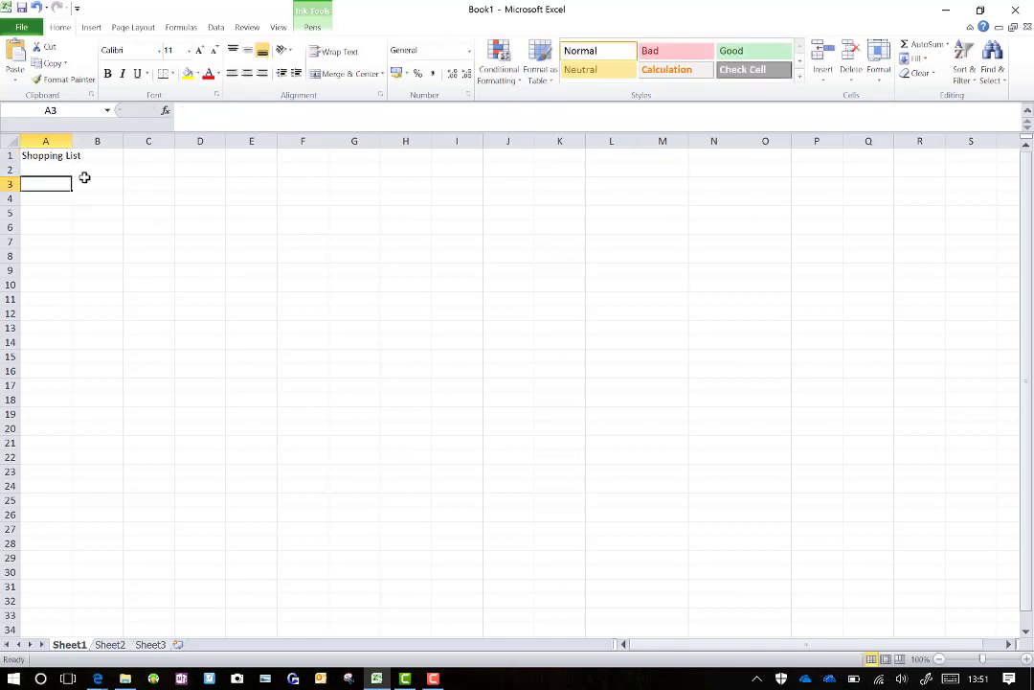
key("Return")
key("Up")
Enter the headings Item, Price, Quantity and Total across A3:D3.
type("Item")
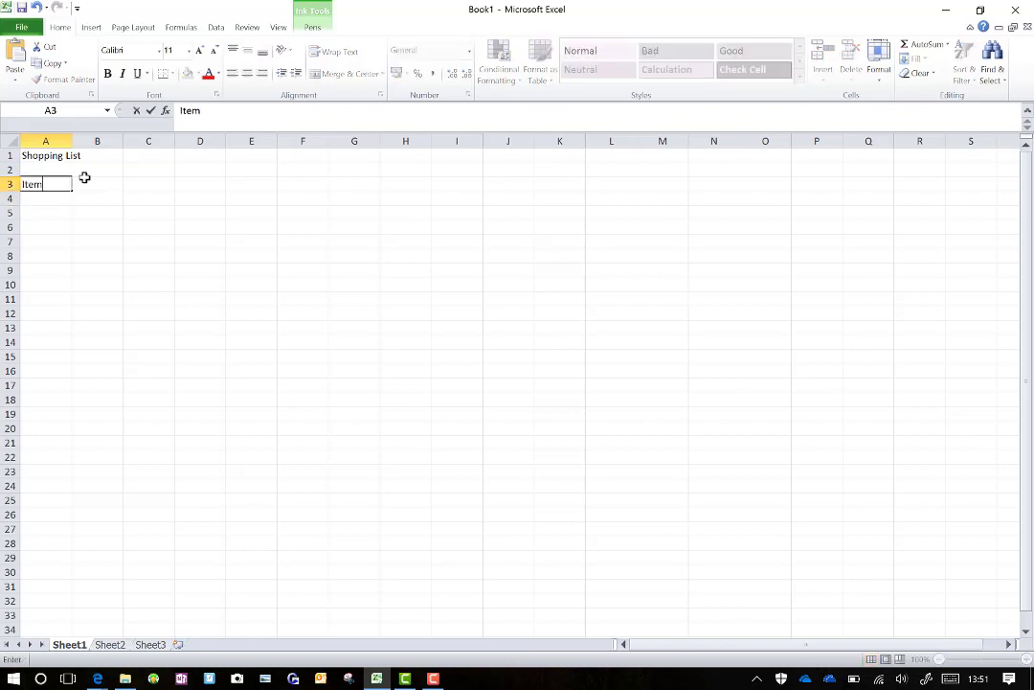
key("Tab")
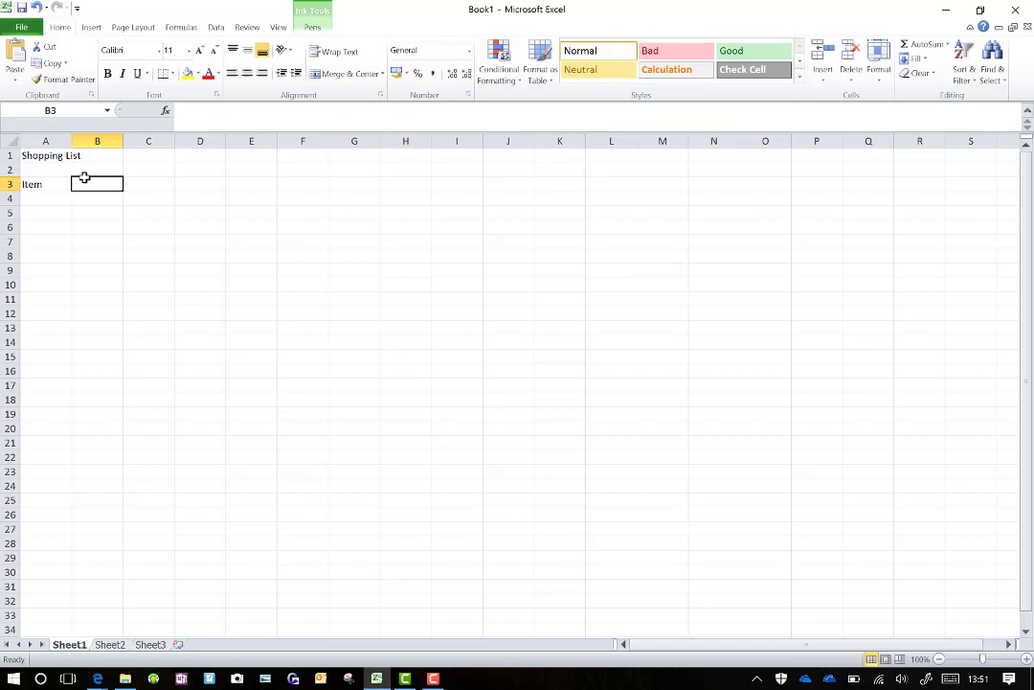
type("Price")
key("Tab")
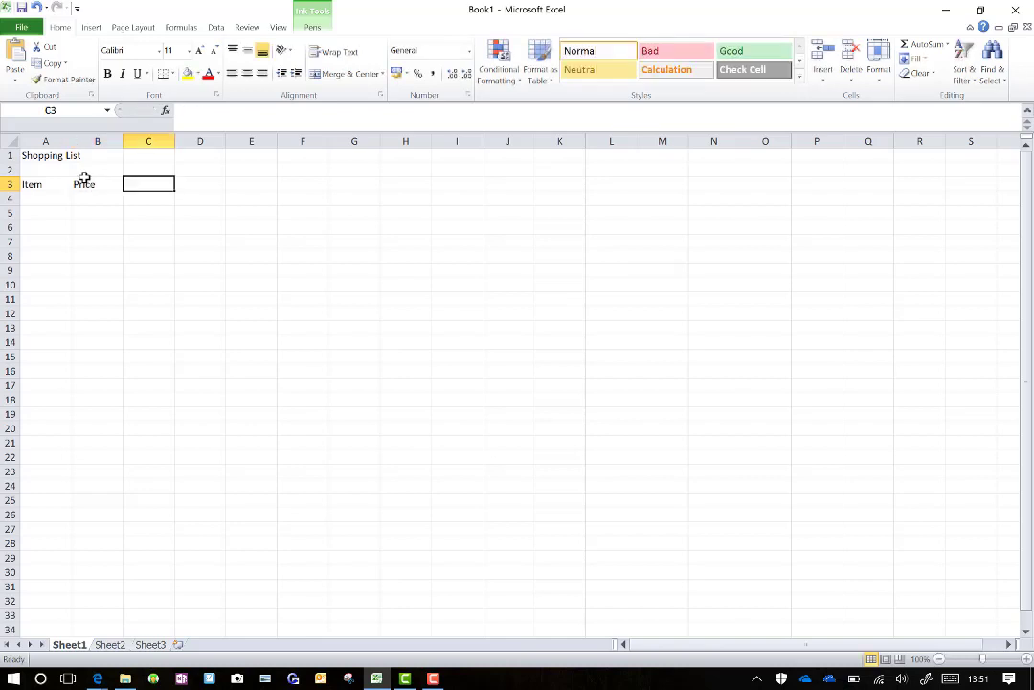
type("Quan")
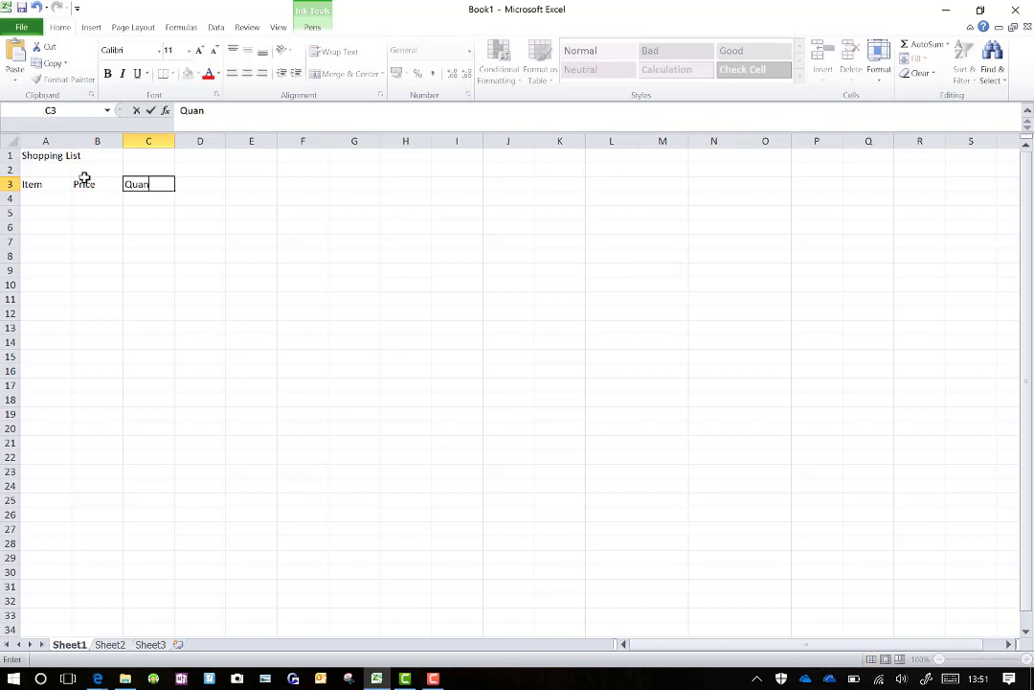
type("tity")
key("Tab")
type("Tot")
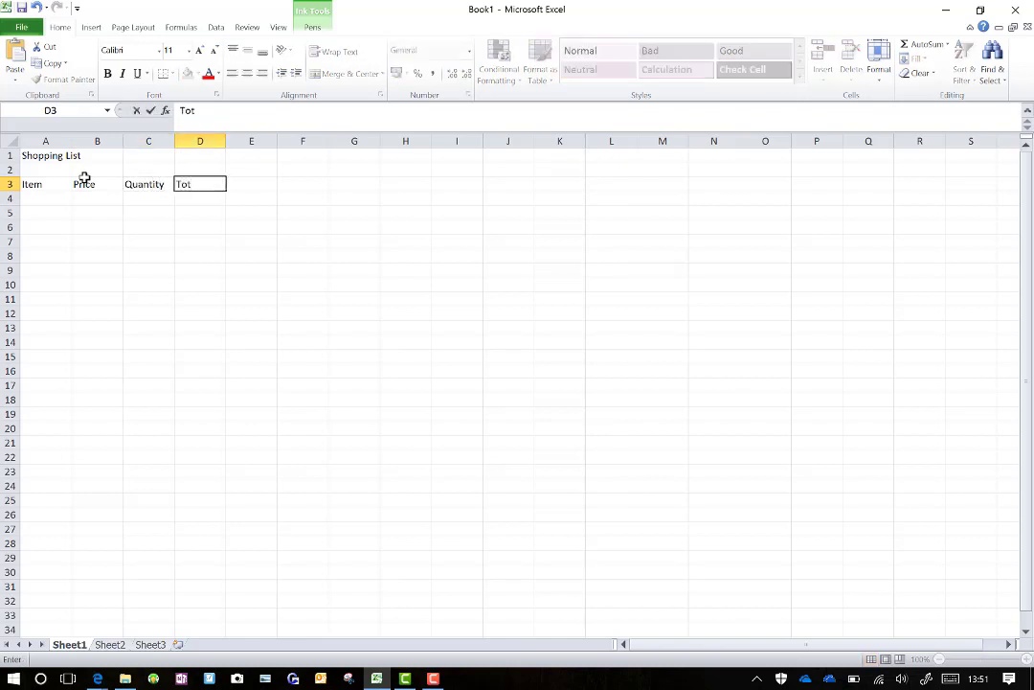
type("al")
key("Return")
key("Left")
key("Left")
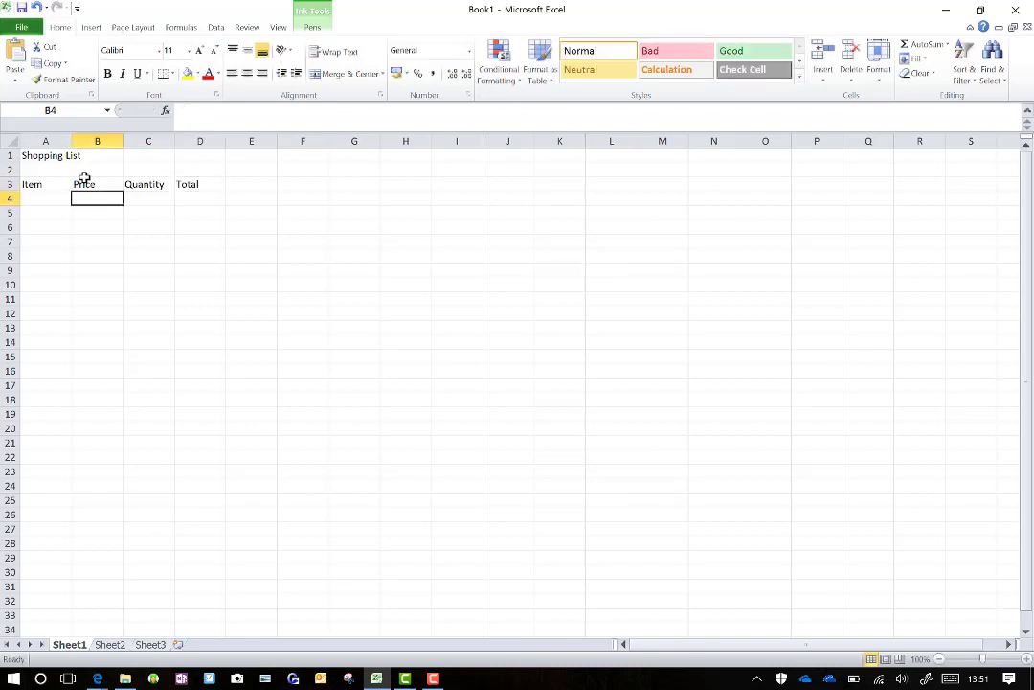
key("Left")
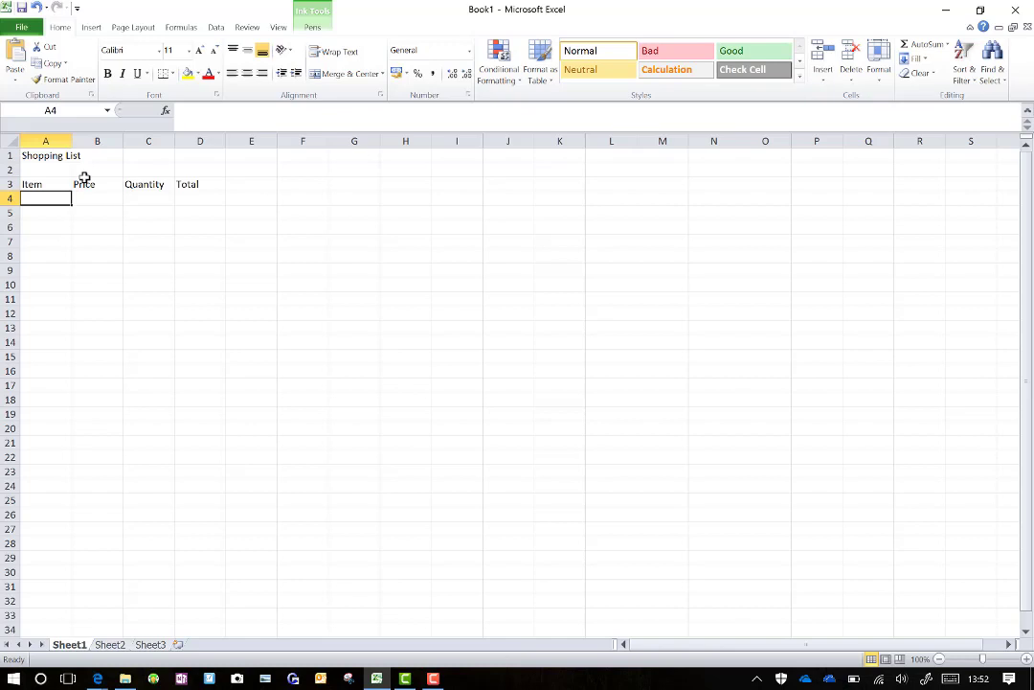
key("Right")
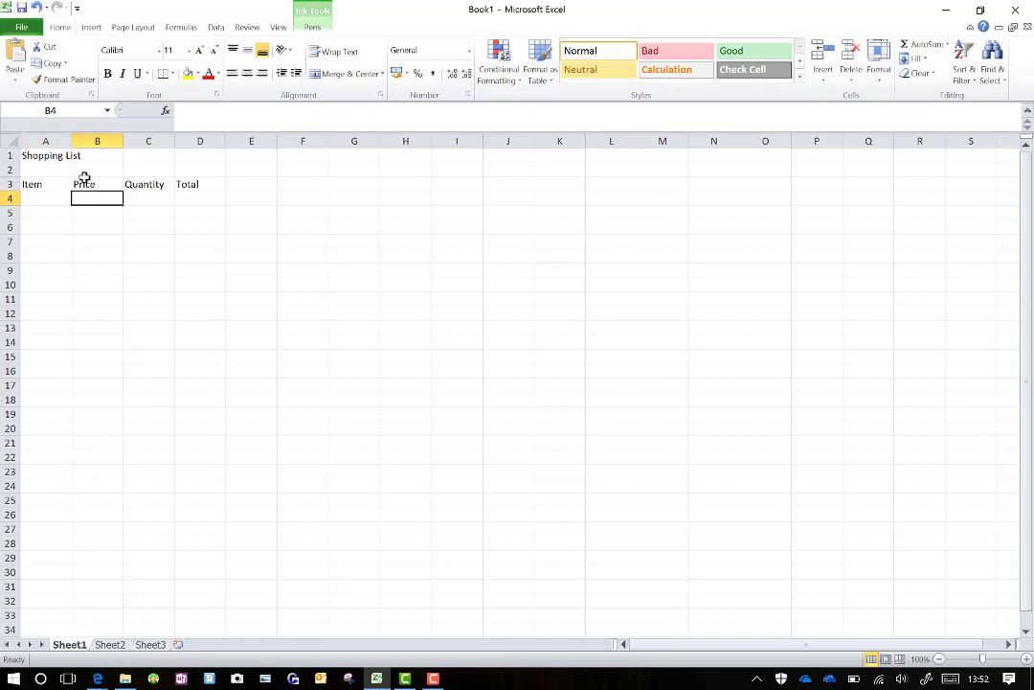
key("Left")
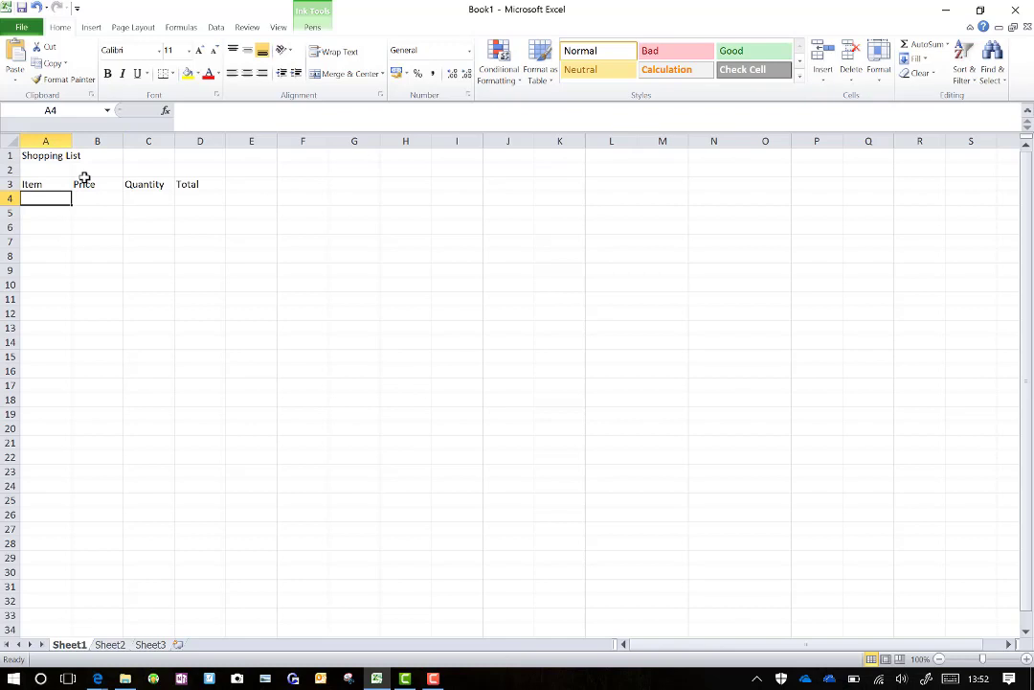
Widen column A to fit longer item names.
left_click(53, 141)
left_click(94, 141)
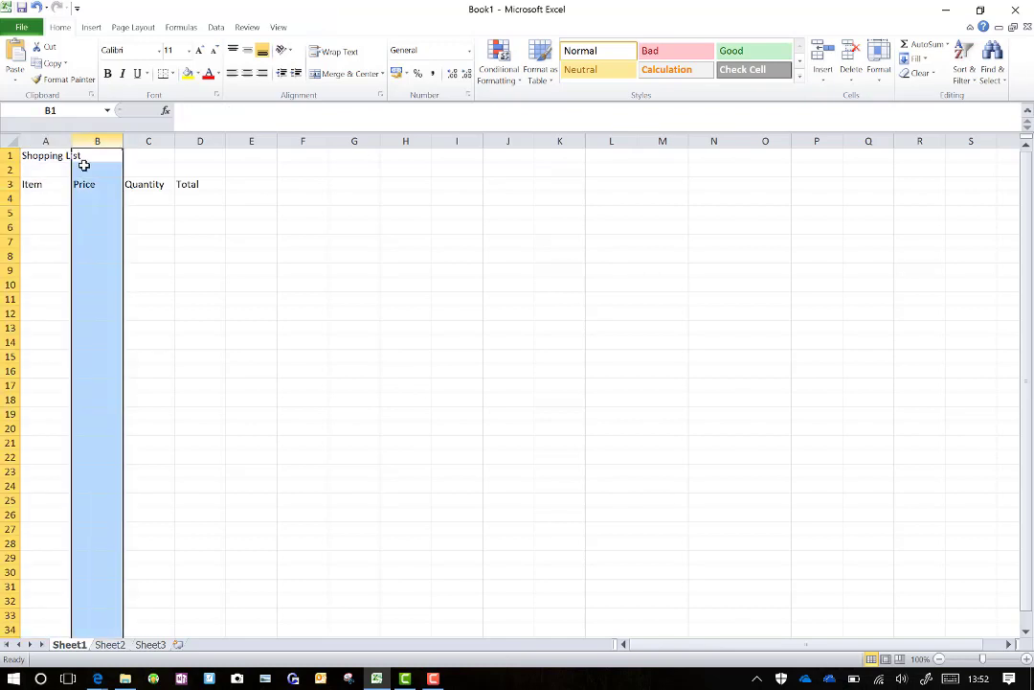
left_click(44, 185)
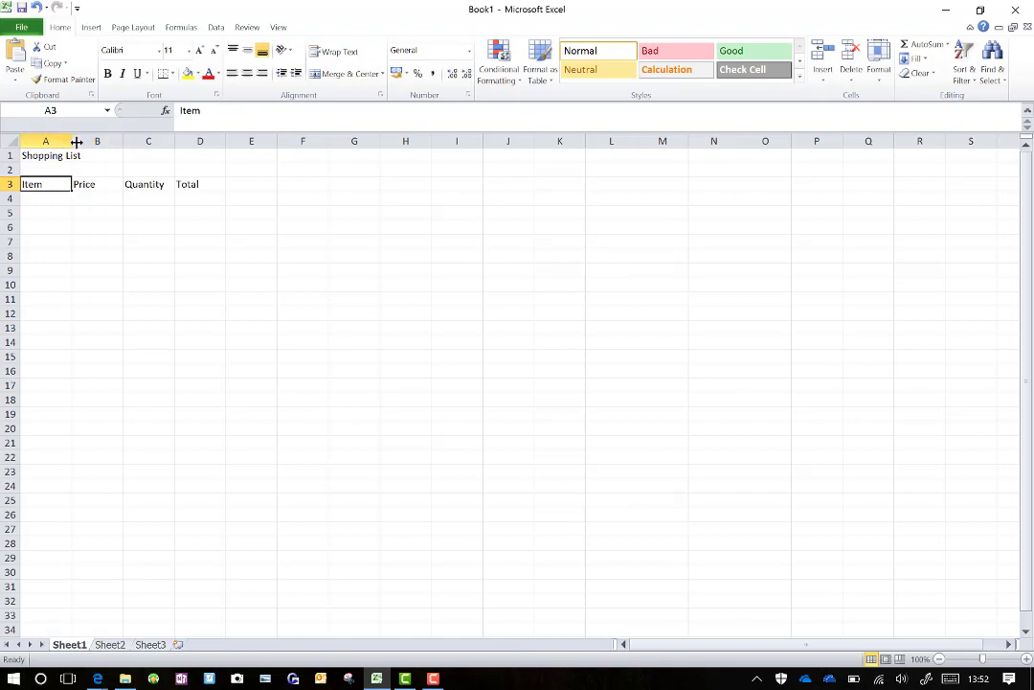
left_click_drag(72, 141, 201, 141)
Make the headings Item to Total in A3:D3 bold.
left_click(171, 240)
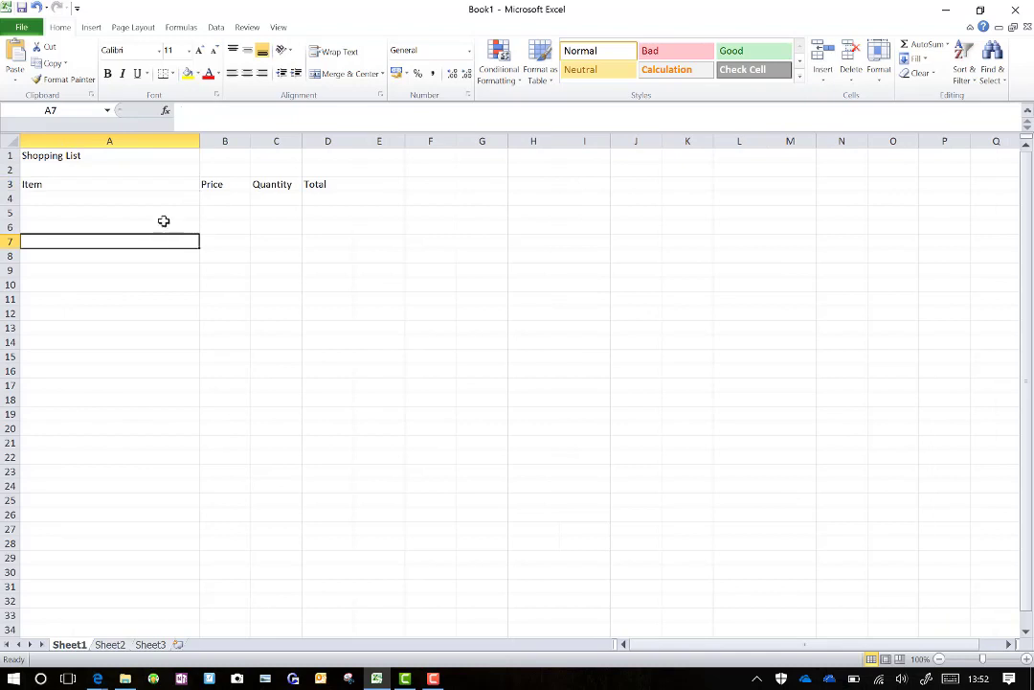
left_click_drag(139, 184, 313, 185)
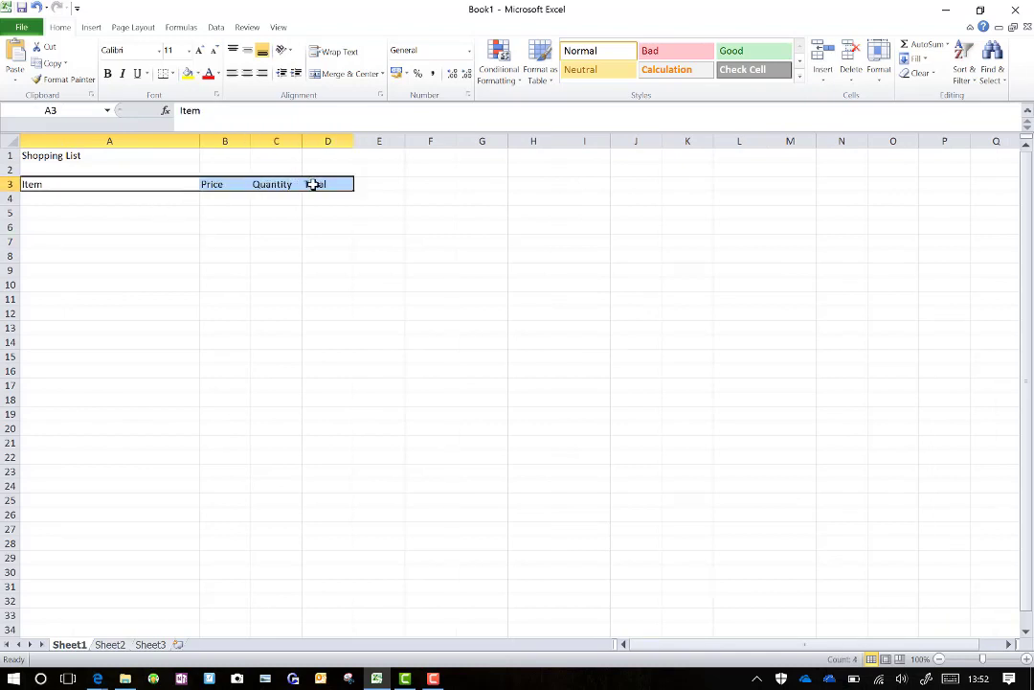
left_click(108, 74)
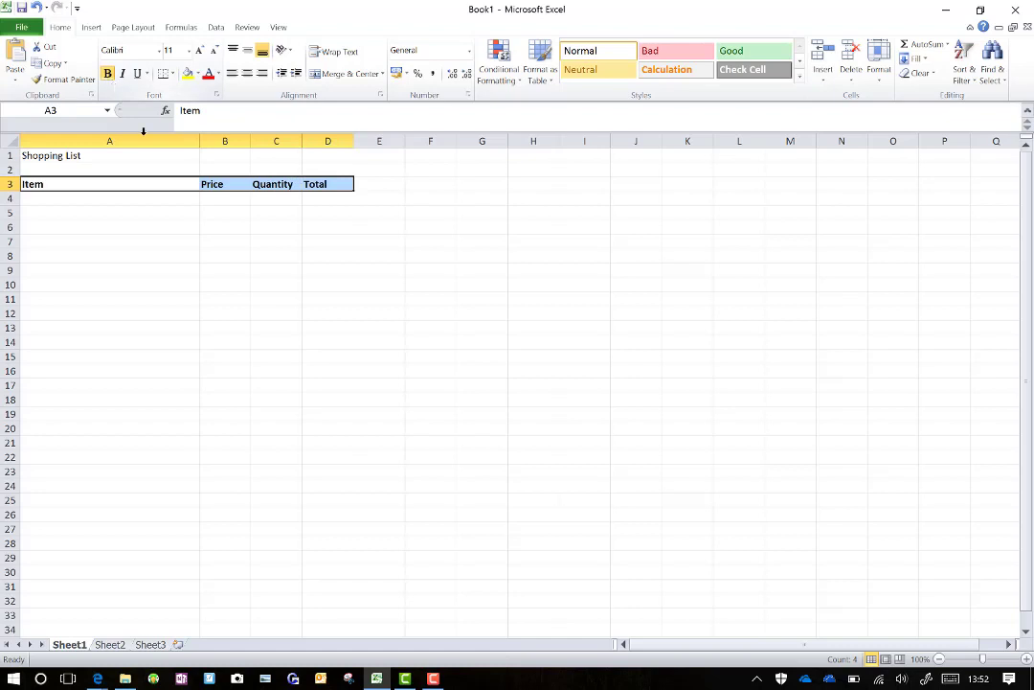
Zoom to the A3:D3 header row so it fills the window, then select A4.
left_click(279, 26)
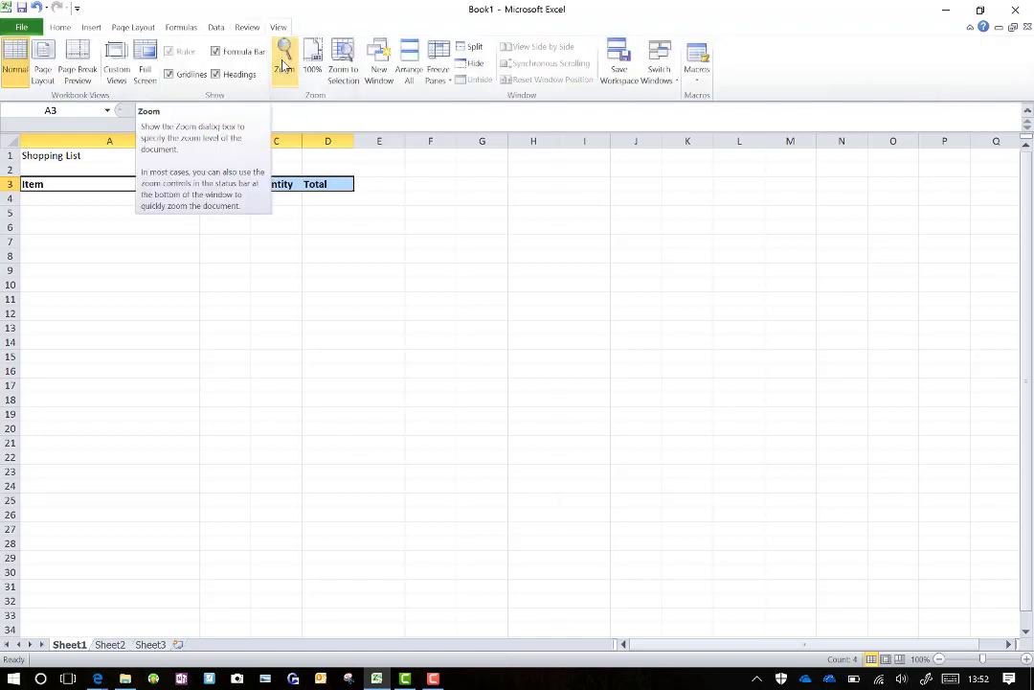
left_click(343, 64)
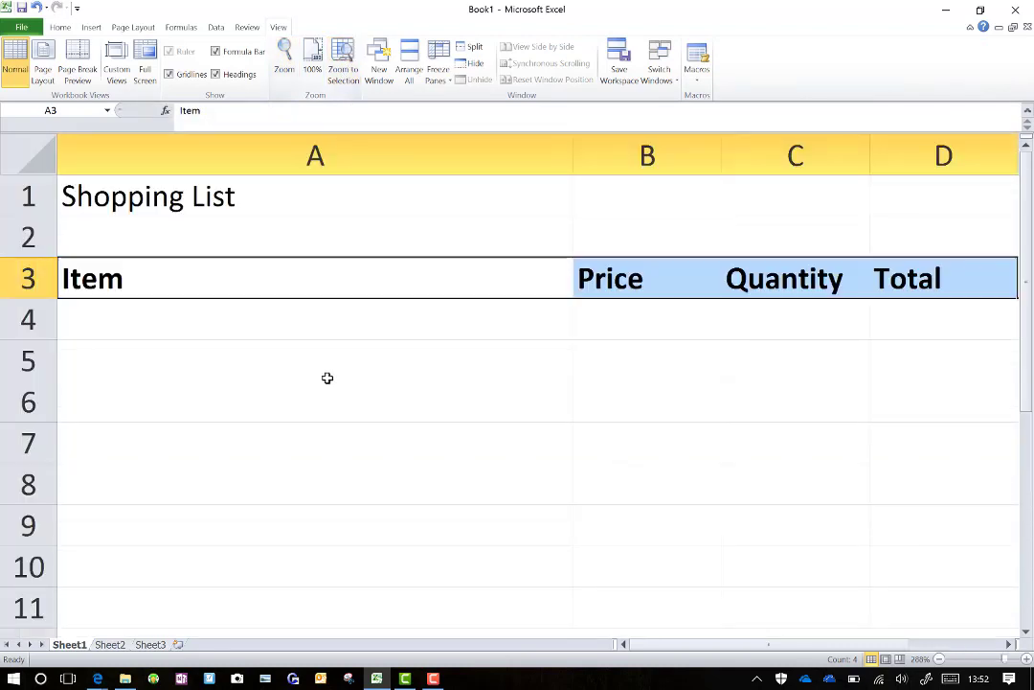
left_click(246, 315)
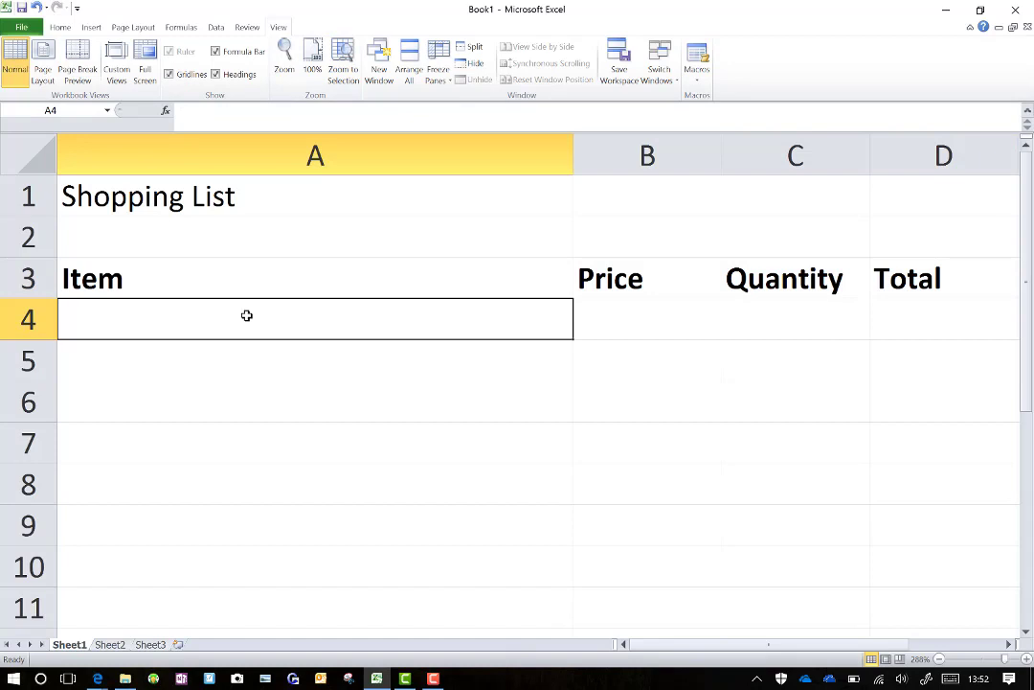
Enter the items Pencils, Pens, Rubbers and Rulers in A4:A7.
type("Pencils")
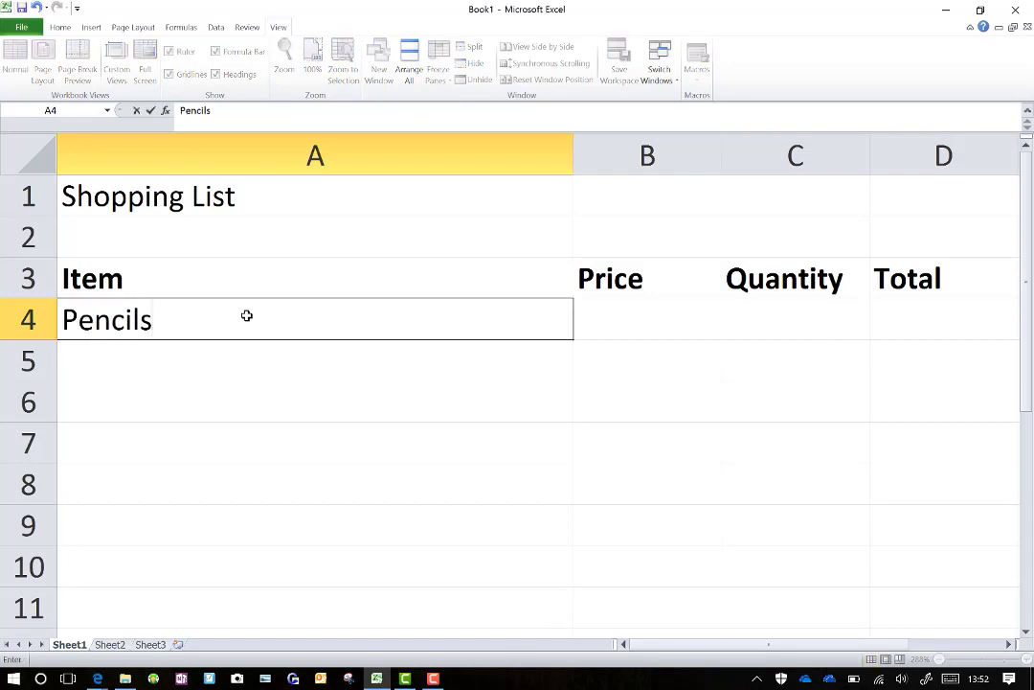
key("Return")
type("Pen")
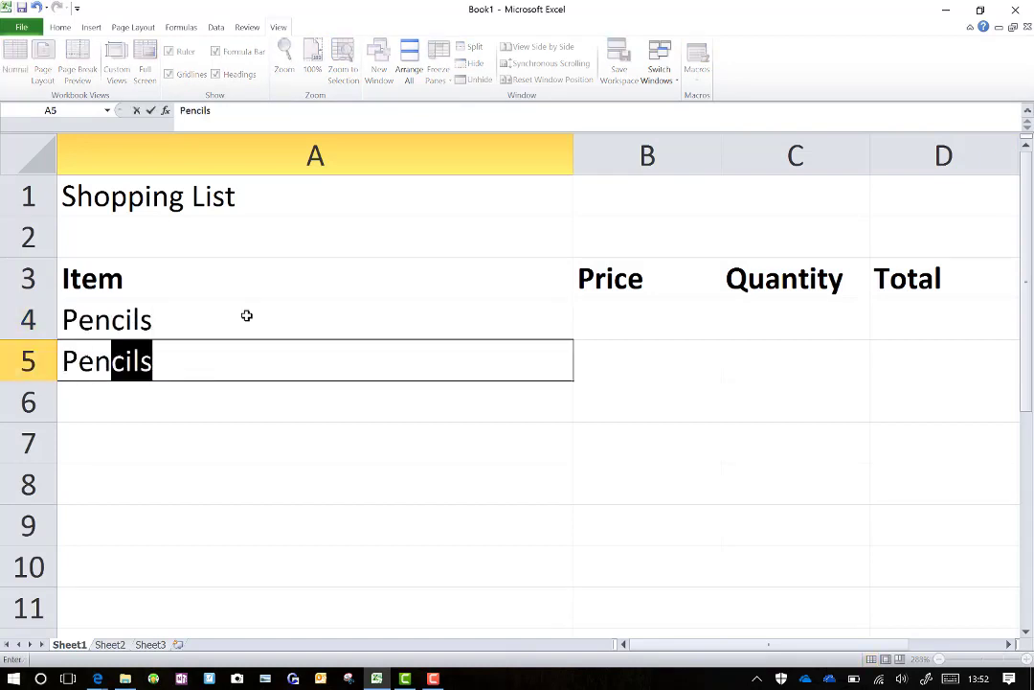
type("s")
key("Return")
type("Rubbers")
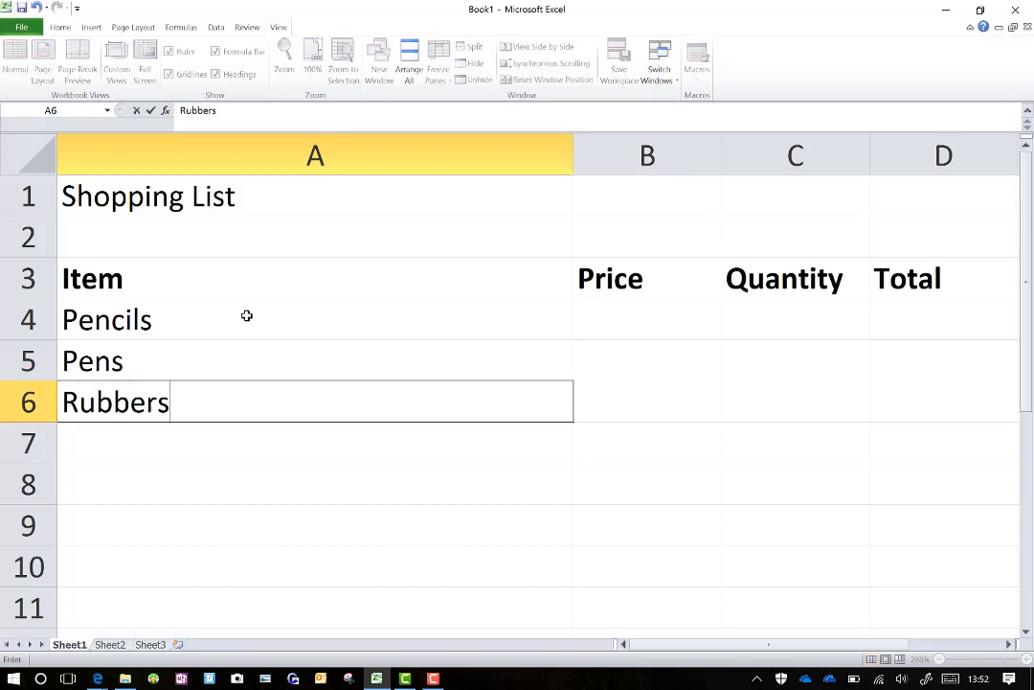
key("Return")
type("Rulers")
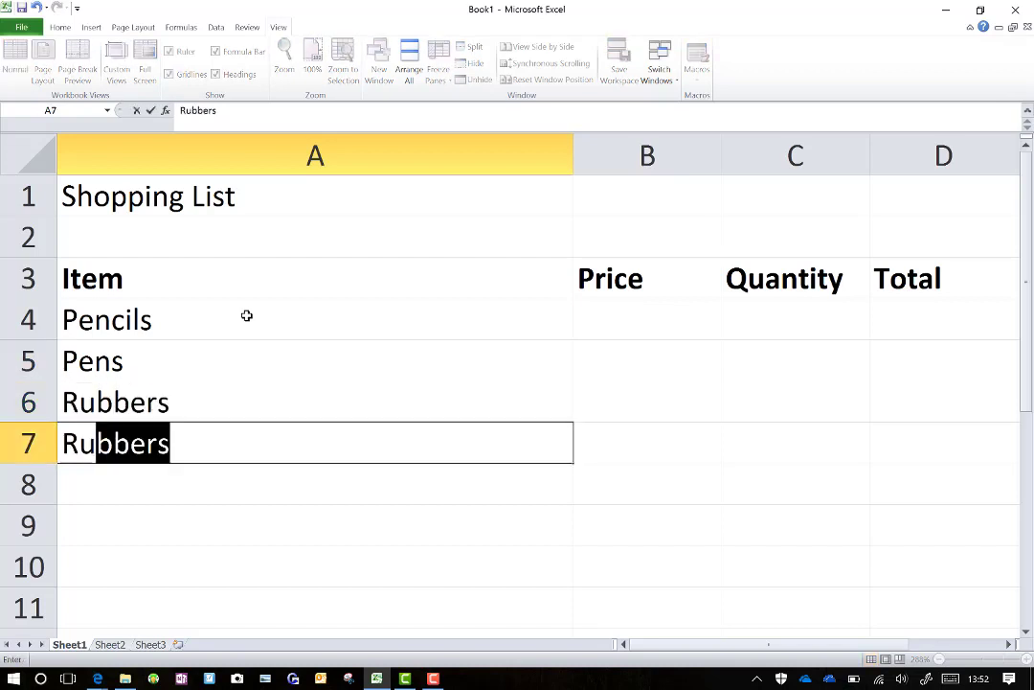
key("Tab")
key("Up")
key("Up")
key("Up")
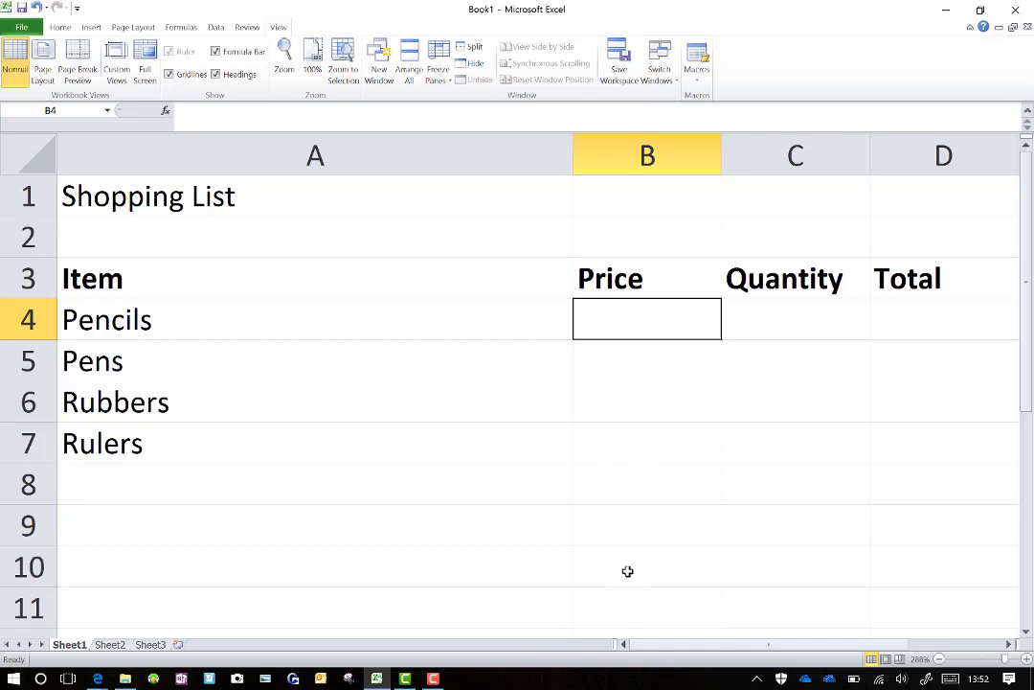
Apply the Currency number format to the price cells B4:B7.
left_click_drag(599, 461, 617, 328)
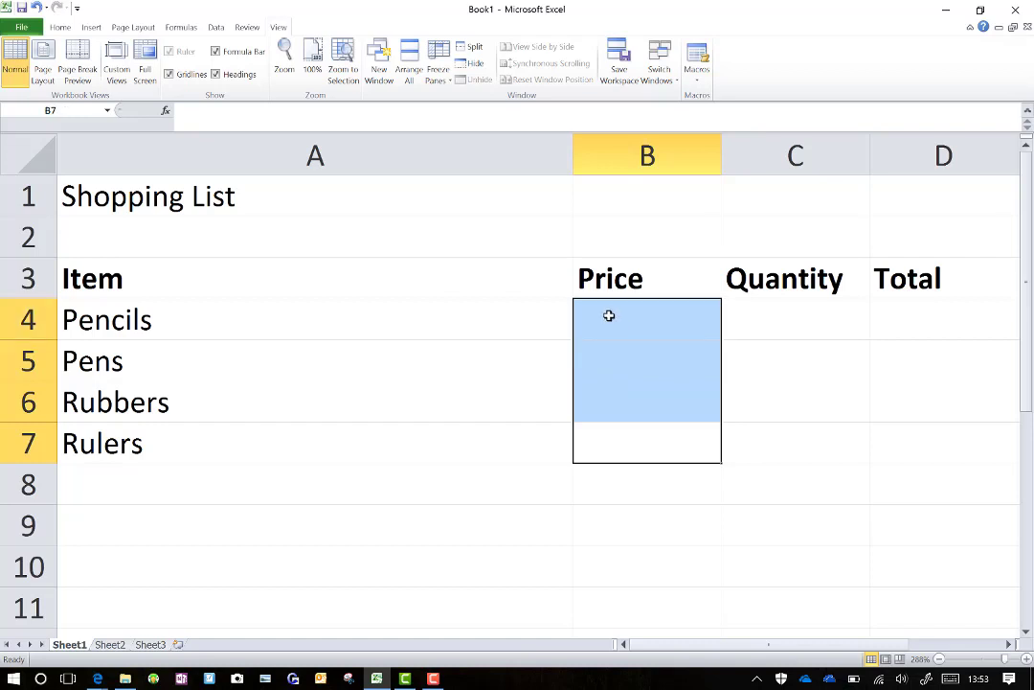
left_click(61, 27)
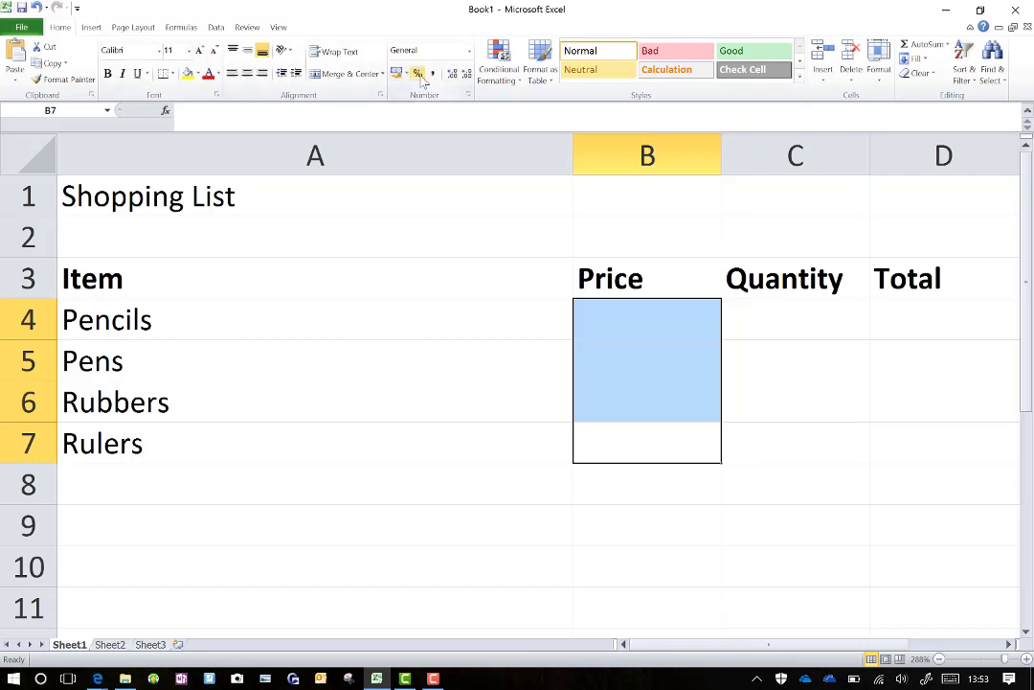
left_click(470, 52)
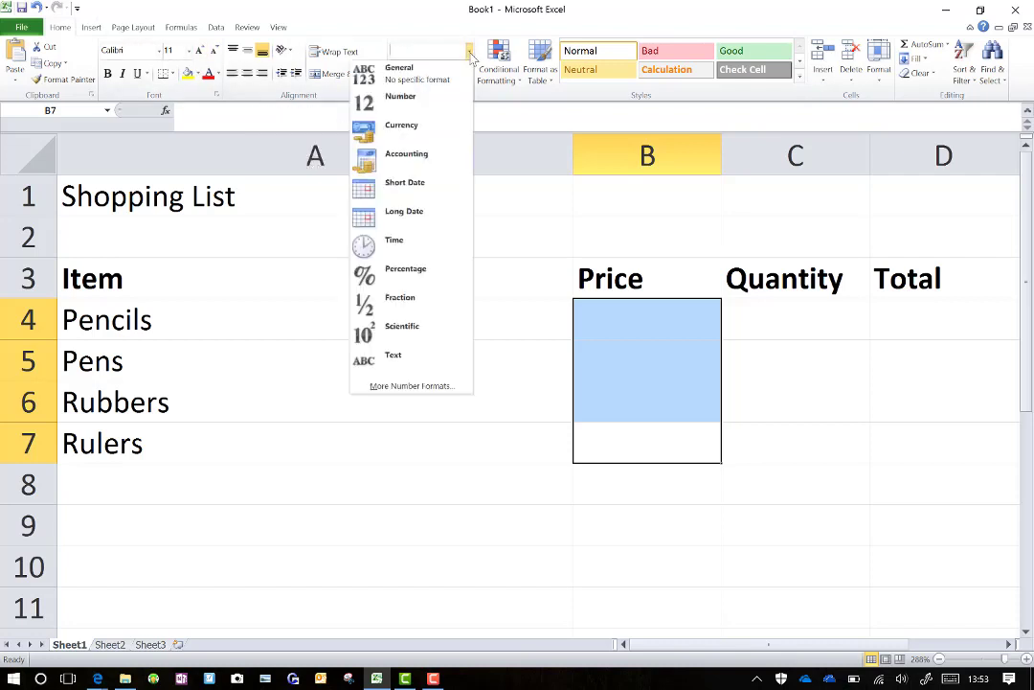
left_click(416, 134)
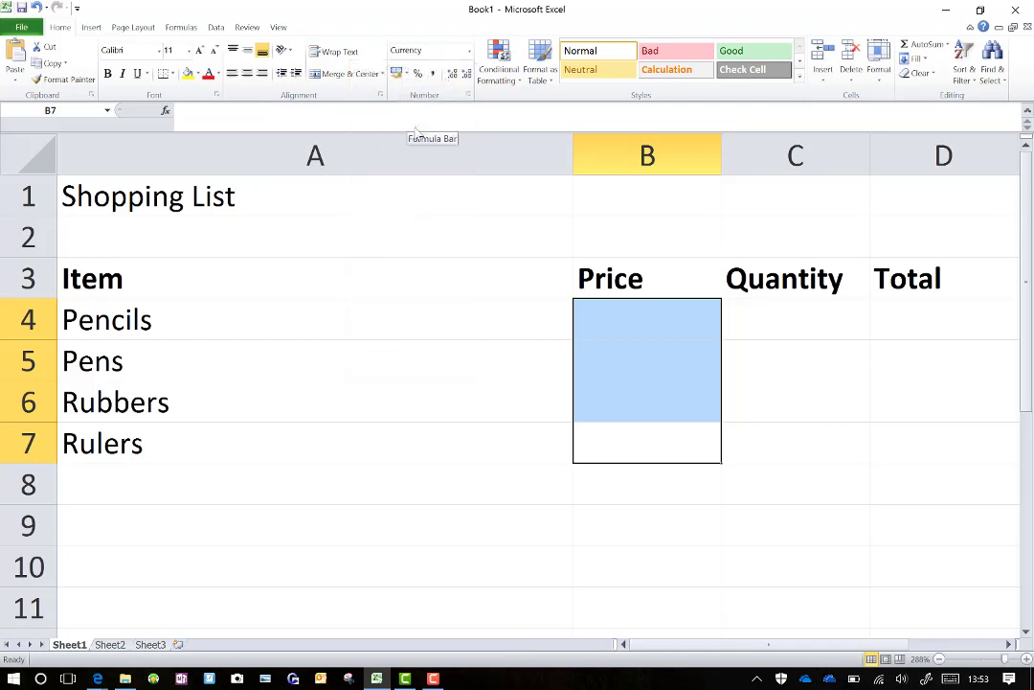
Enter prices £0.75, £1.20, £0.30 and £1.45 in B4:B7, correcting the Rubbers price.
left_click(609, 318)
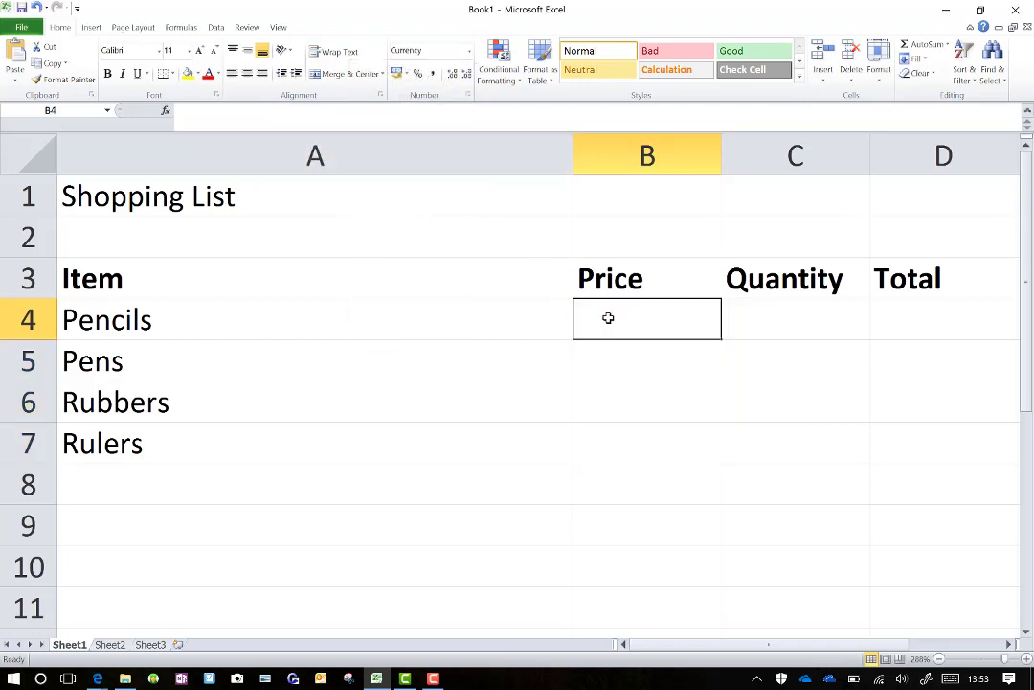
type(".7")
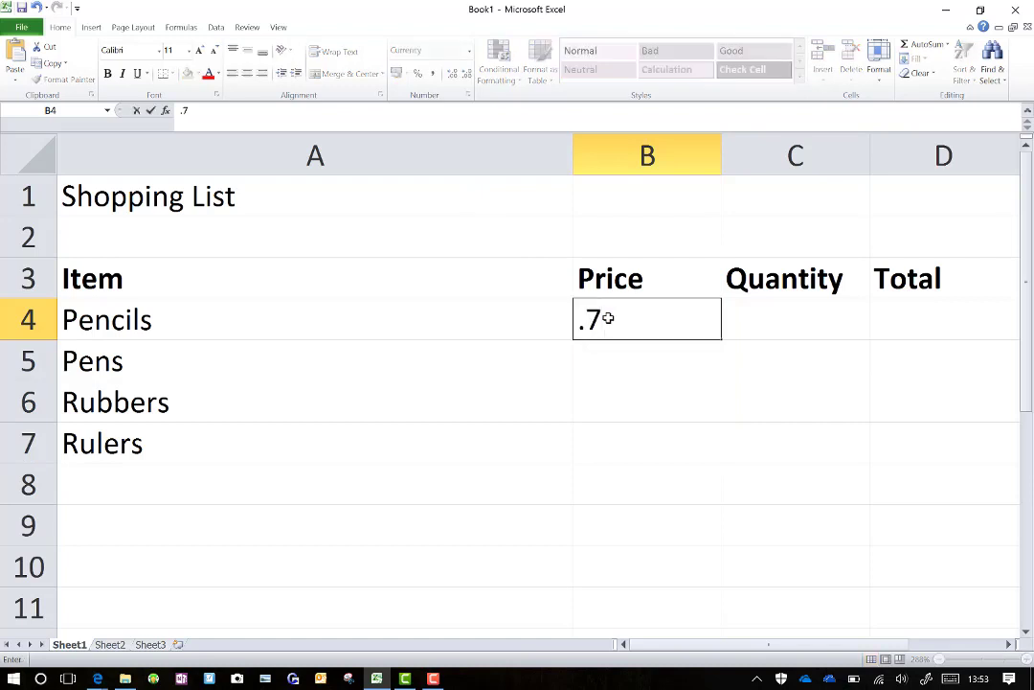
type("5")
key("Return")
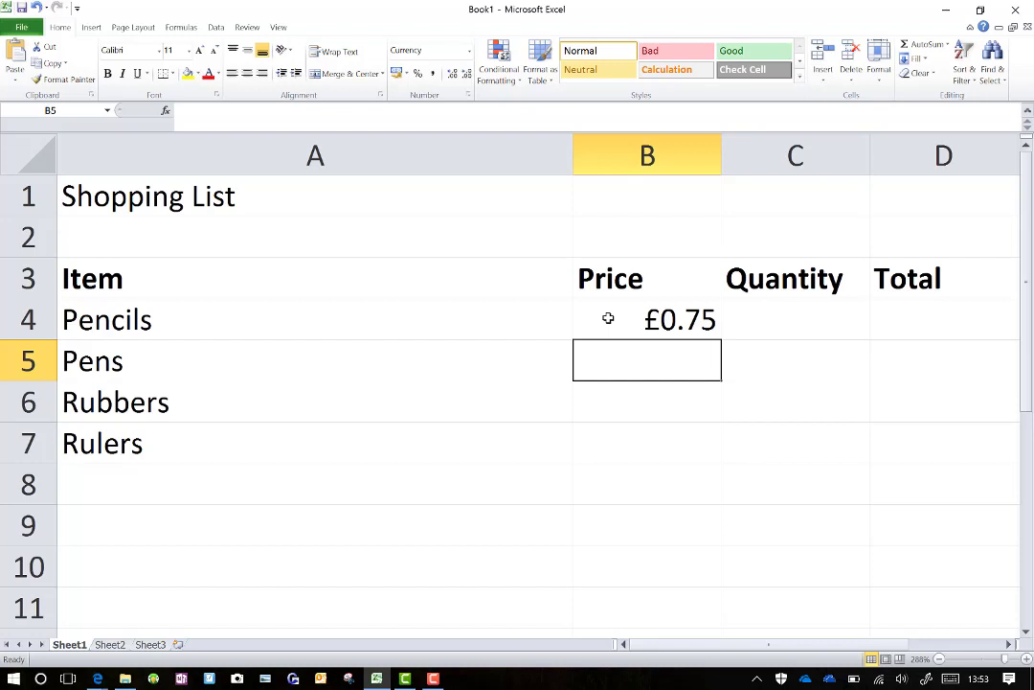
type("1.20")
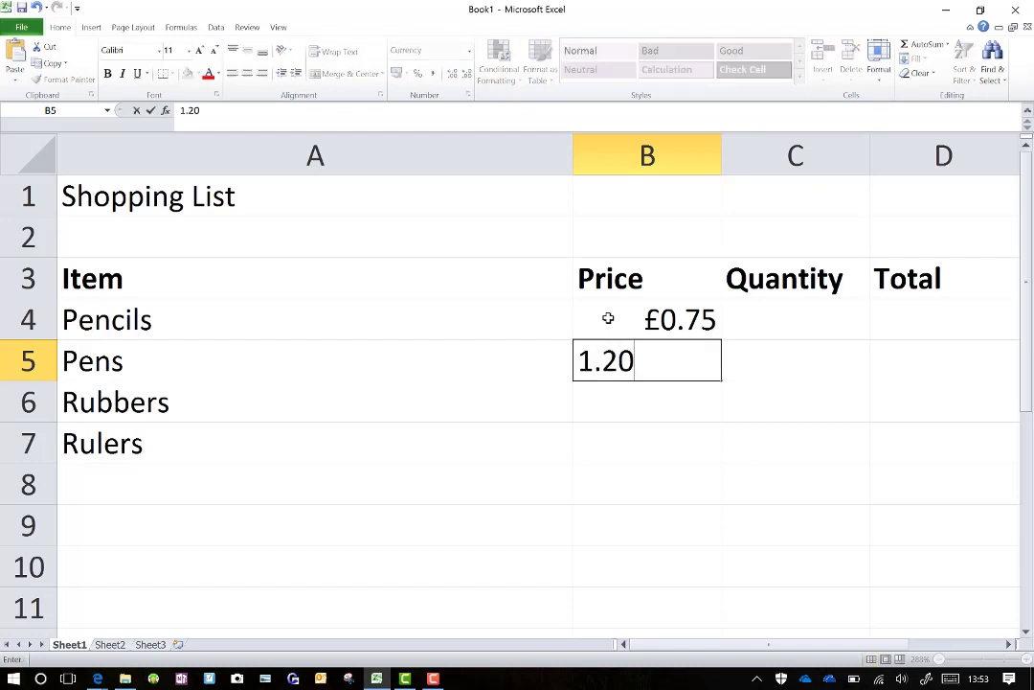
key("Return")
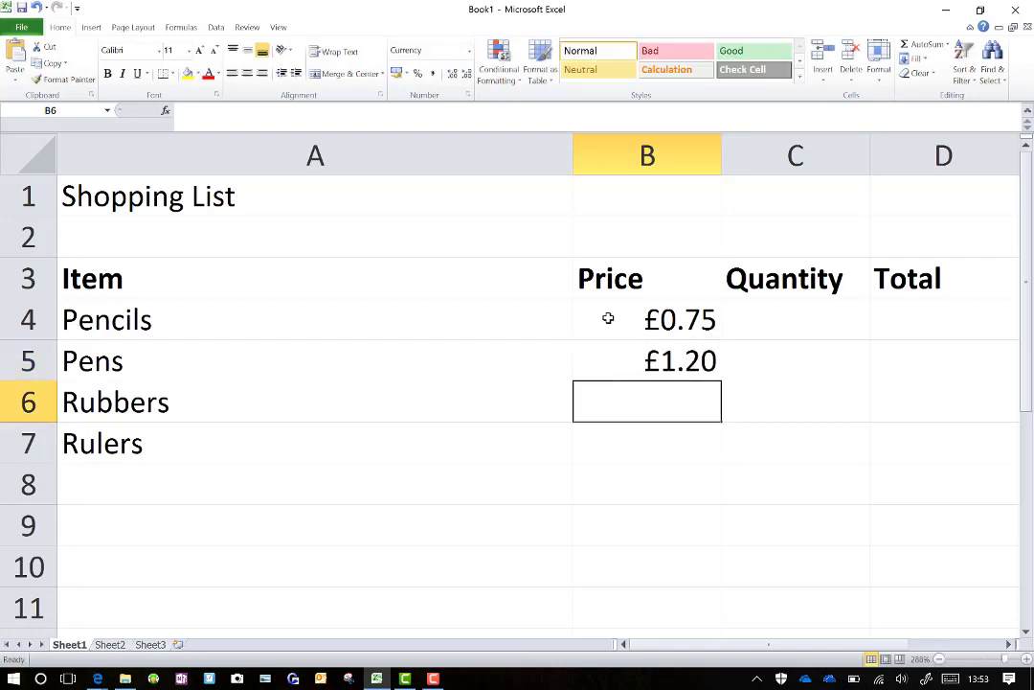
type("30")
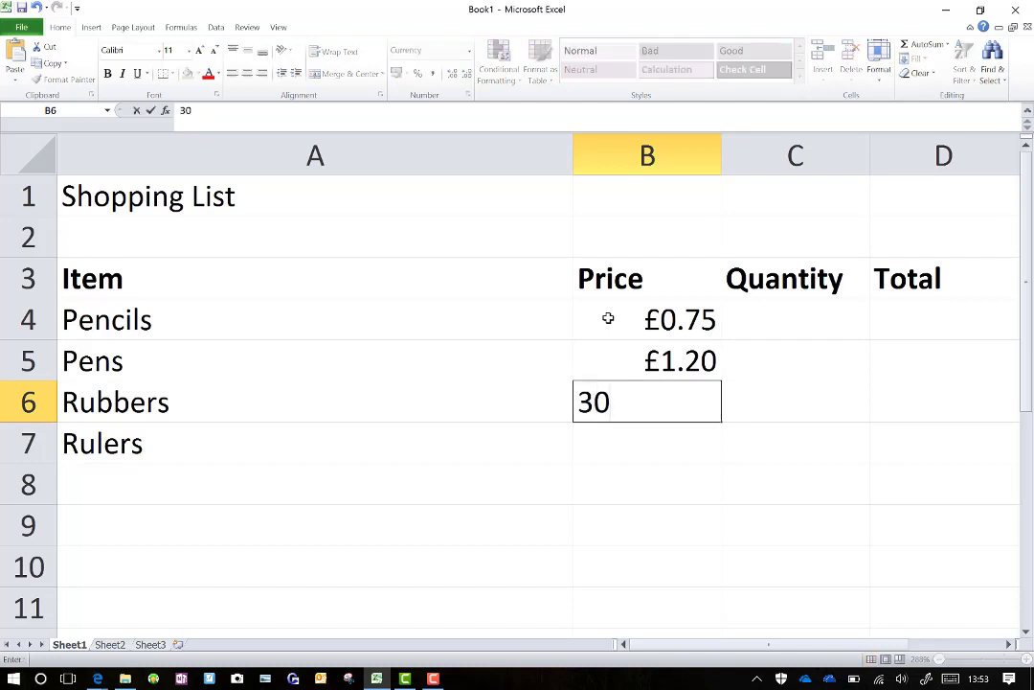
key("Return")
key("Up")
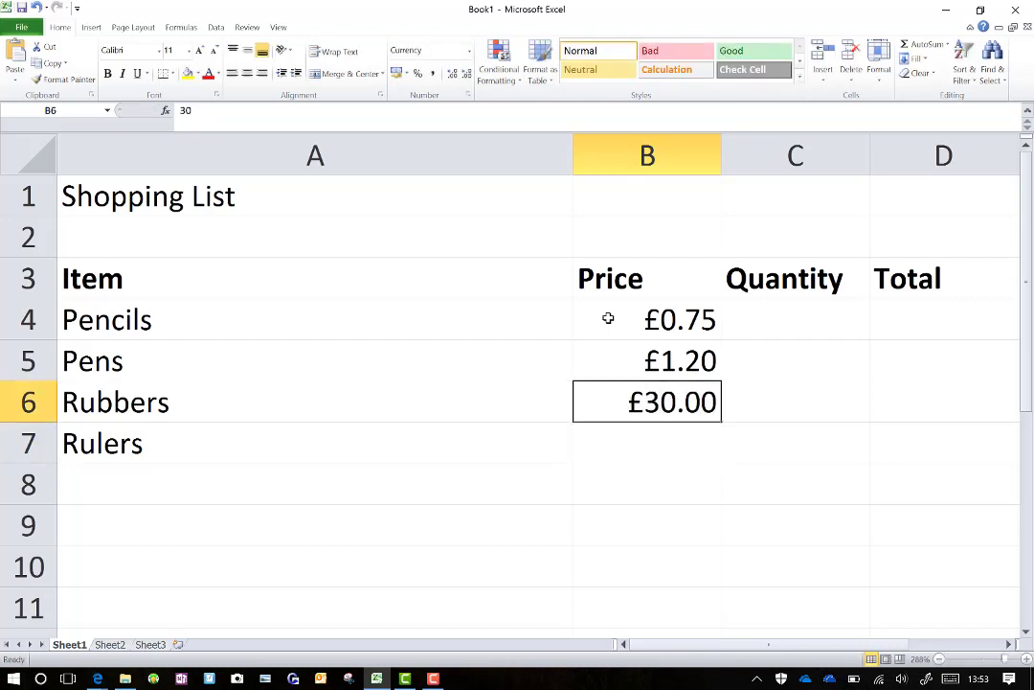
type(".30")
key("Return")
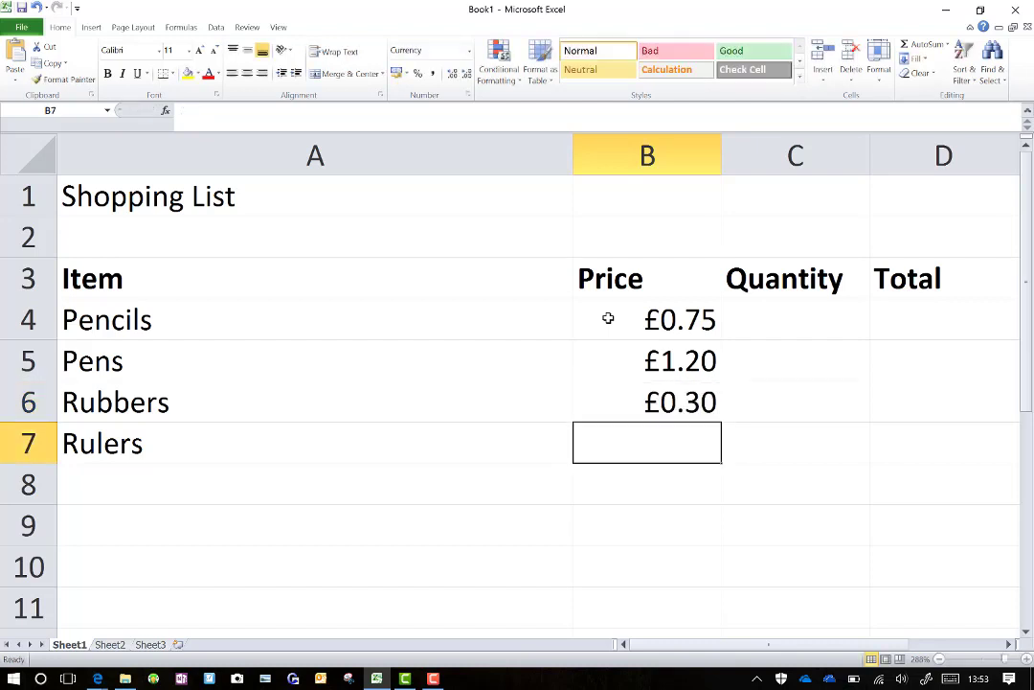
type("1.45")
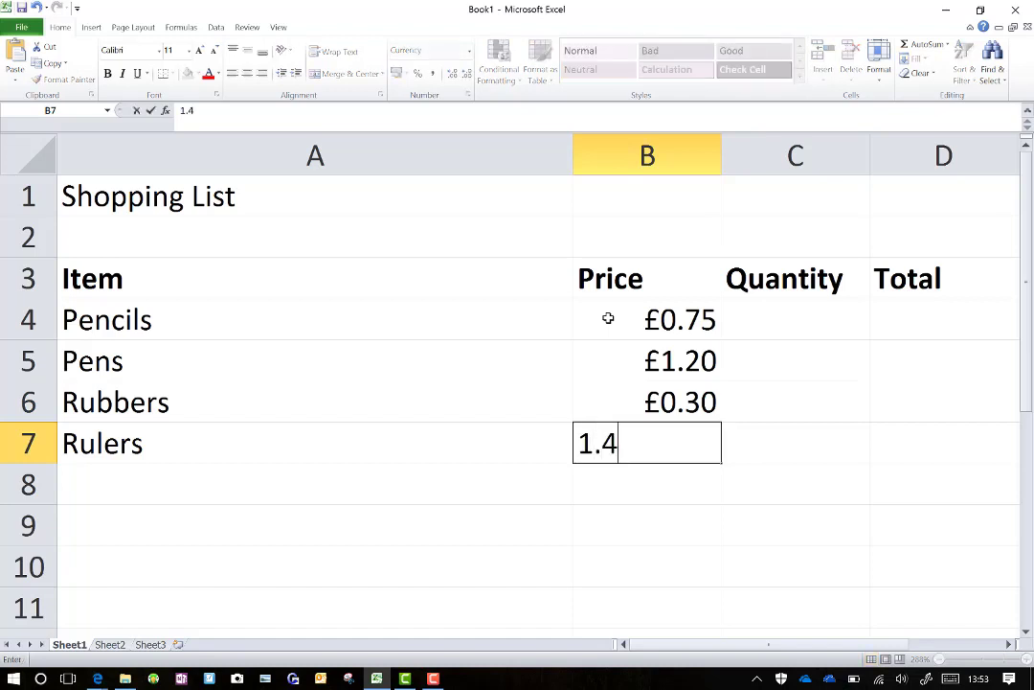
key("Tab")
Enter quantities 4, 6 and 12 for Pencils, Pens and Rubbers in C4:C6.
key("Up")
key("Up")
key("Up")
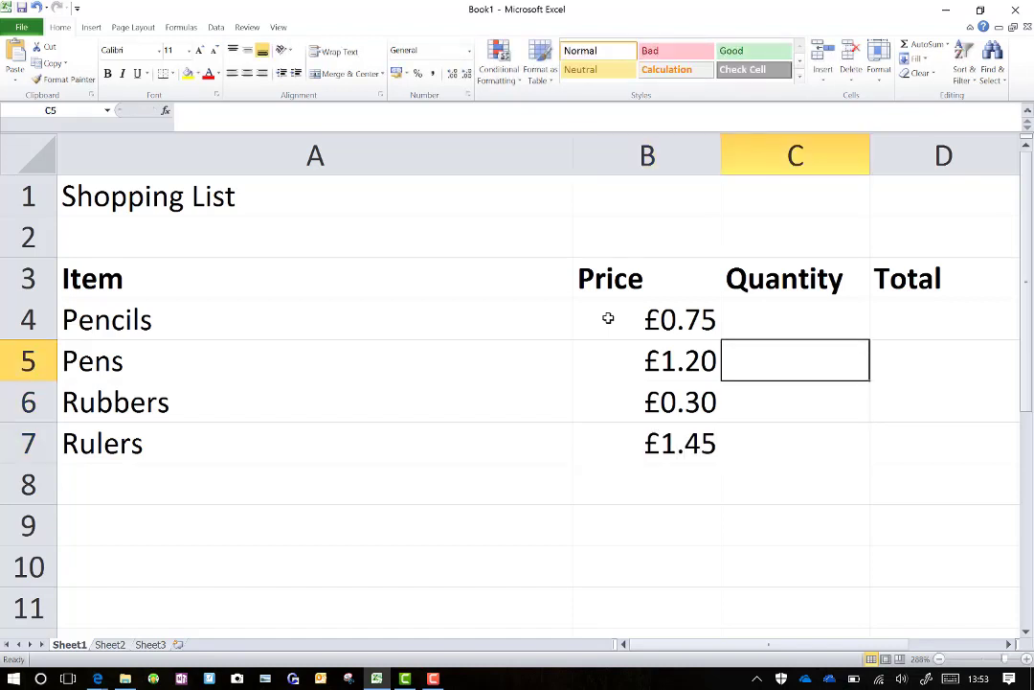
type("4")
key("Return")
type("6")
key("Return")
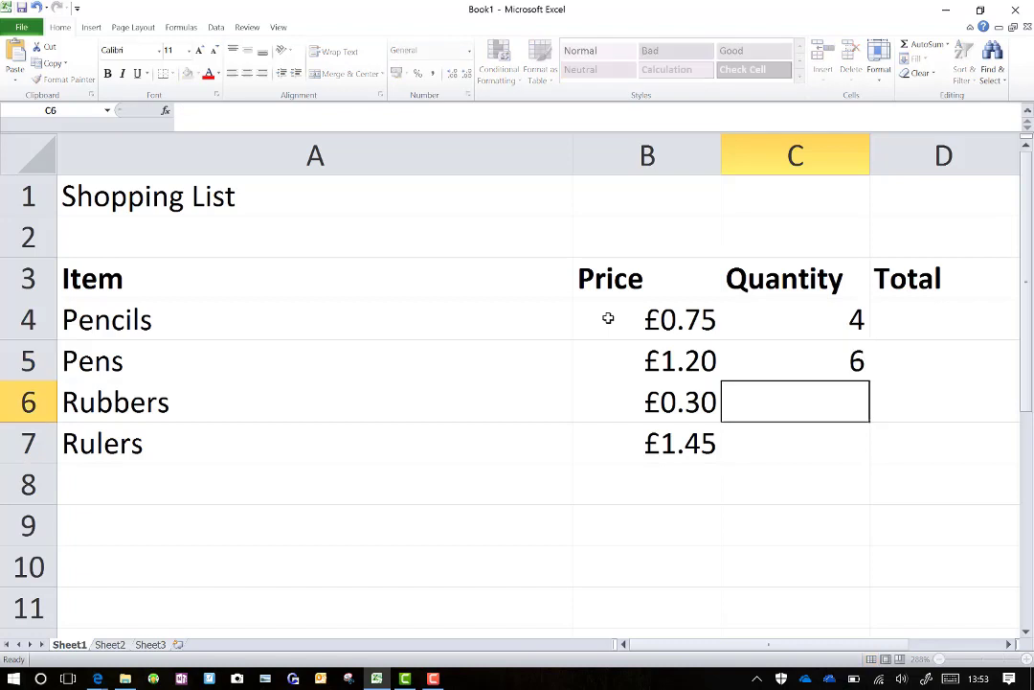
type("12")
key("Return")
Enter the Rulers quantity of 43 and move to the Pencils total cell D4.
type("43")
key("Return")
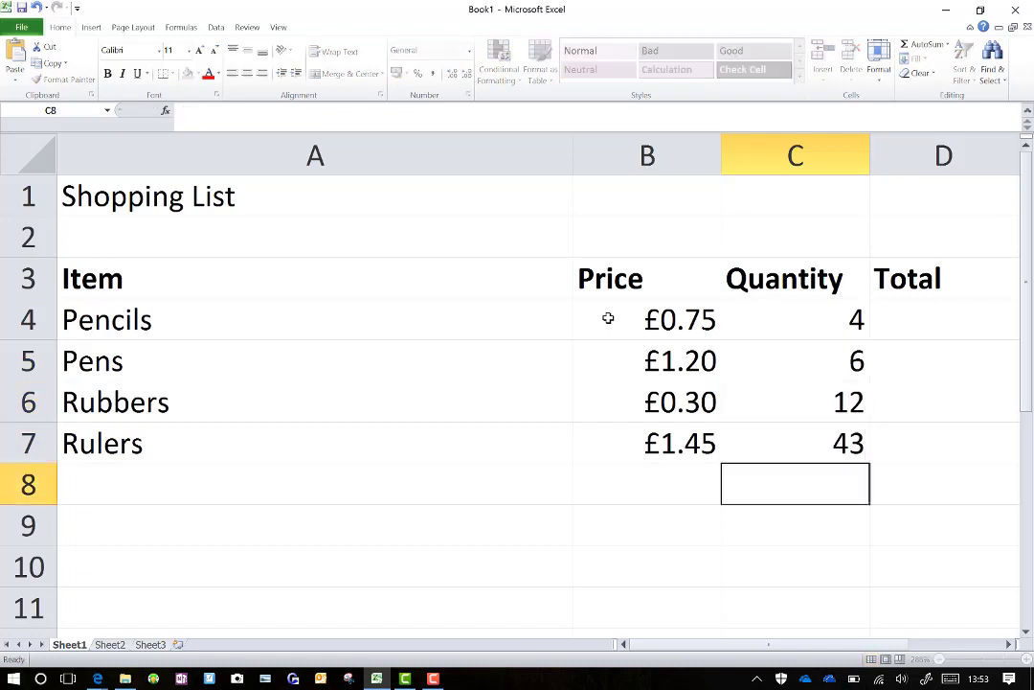
key("Up")
key("Right")
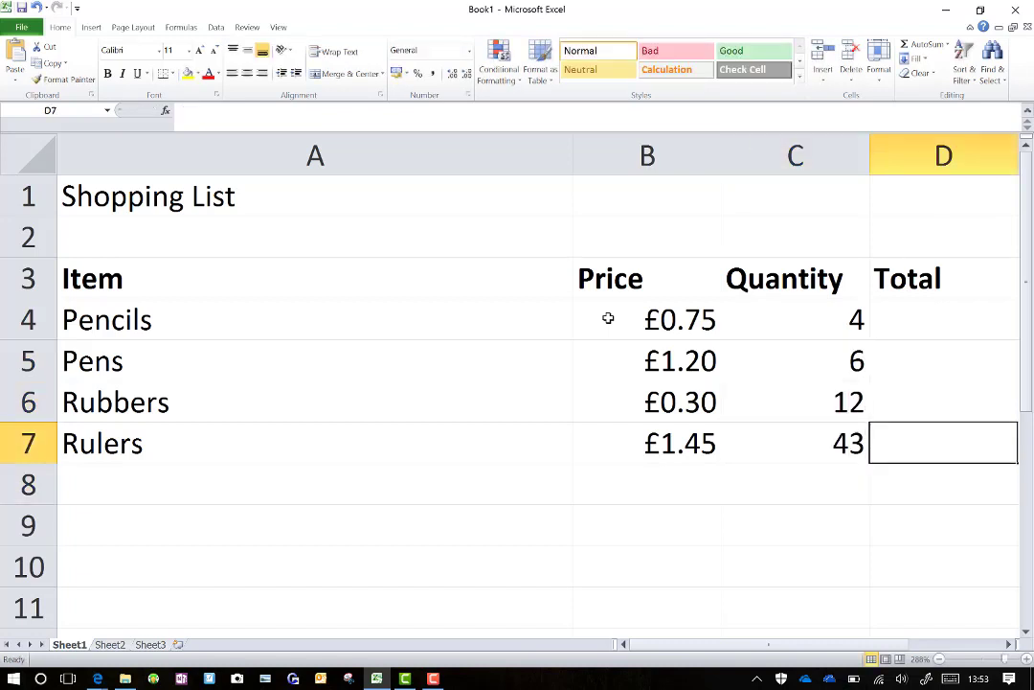
key("Up")
key("Up")
key("Up")
key("Up")
key("Down")
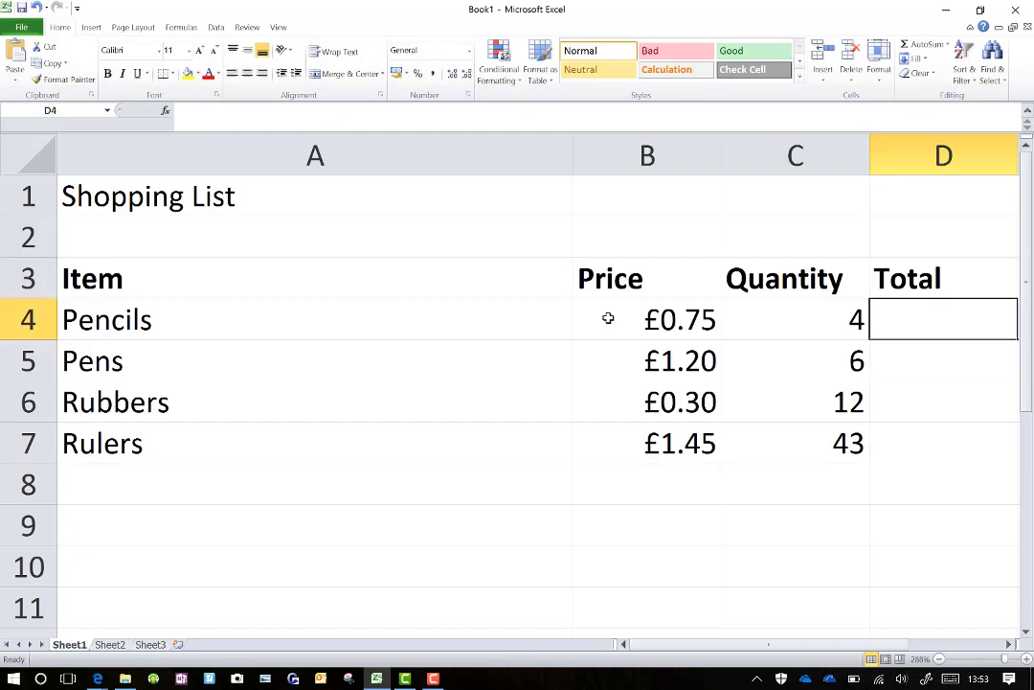
Enter the formula =B4*C4 in D4, giving a Pencils total of 3.
type("=")
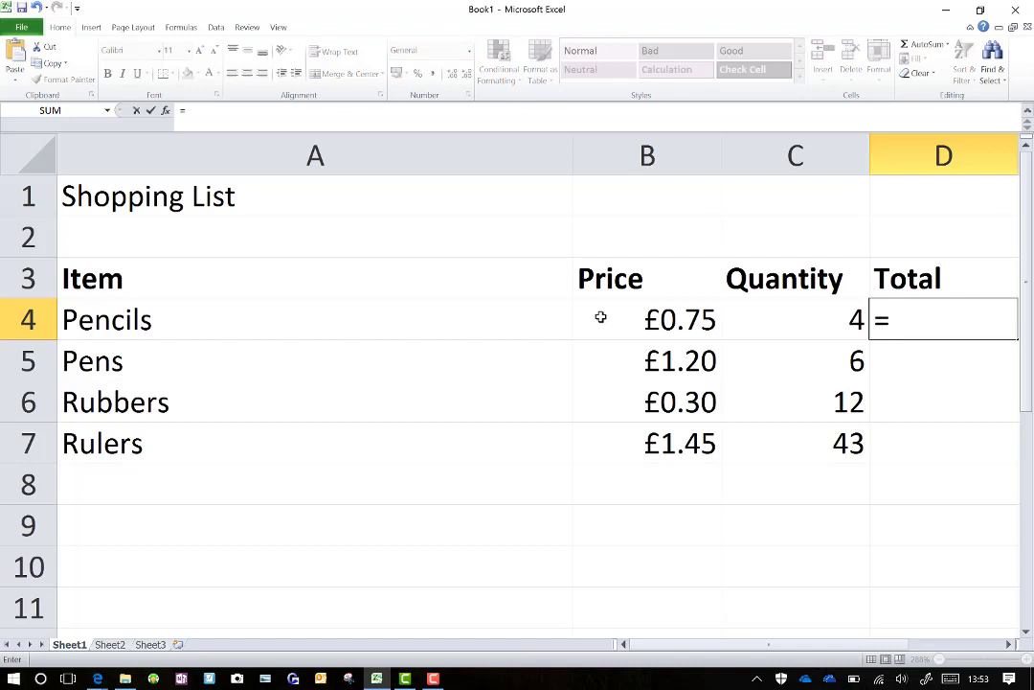
left_click(604, 317)
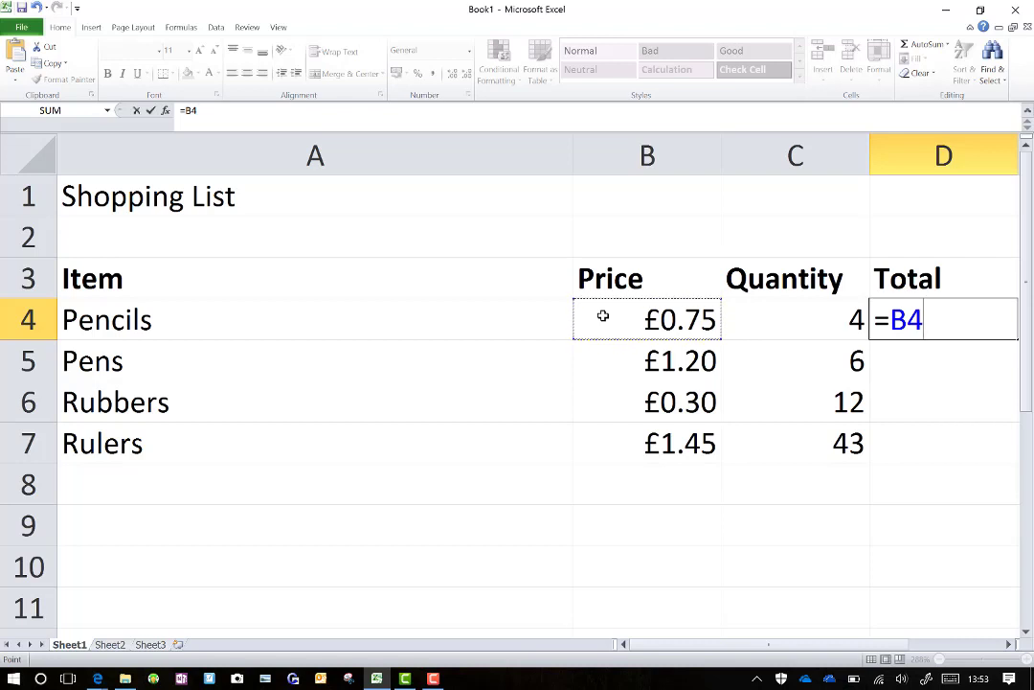
type("*")
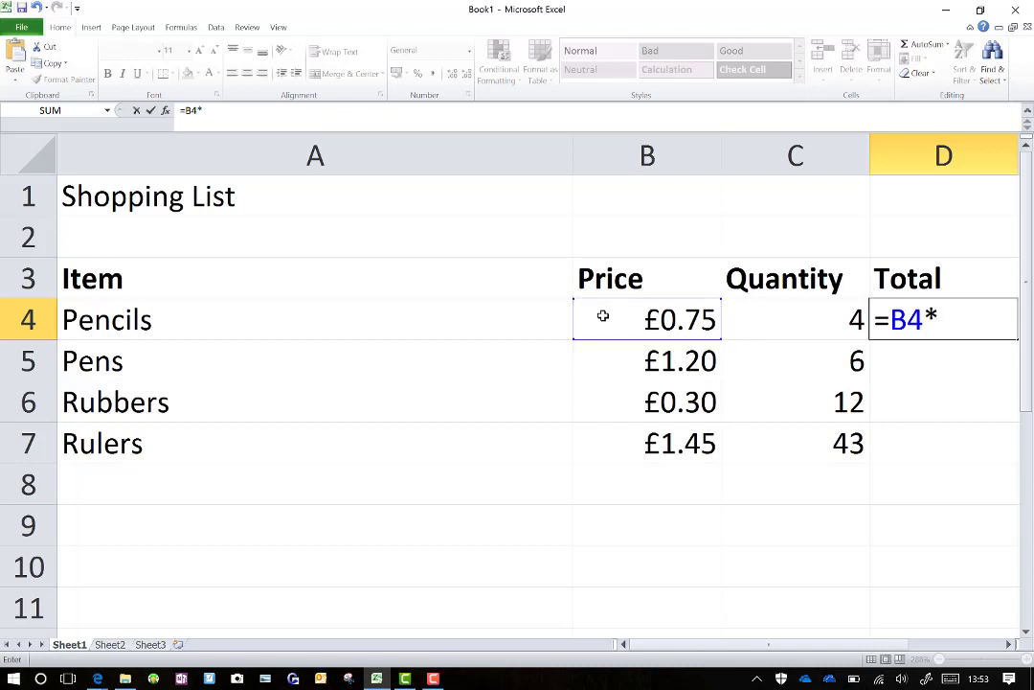
left_click(778, 318)
key("Return")
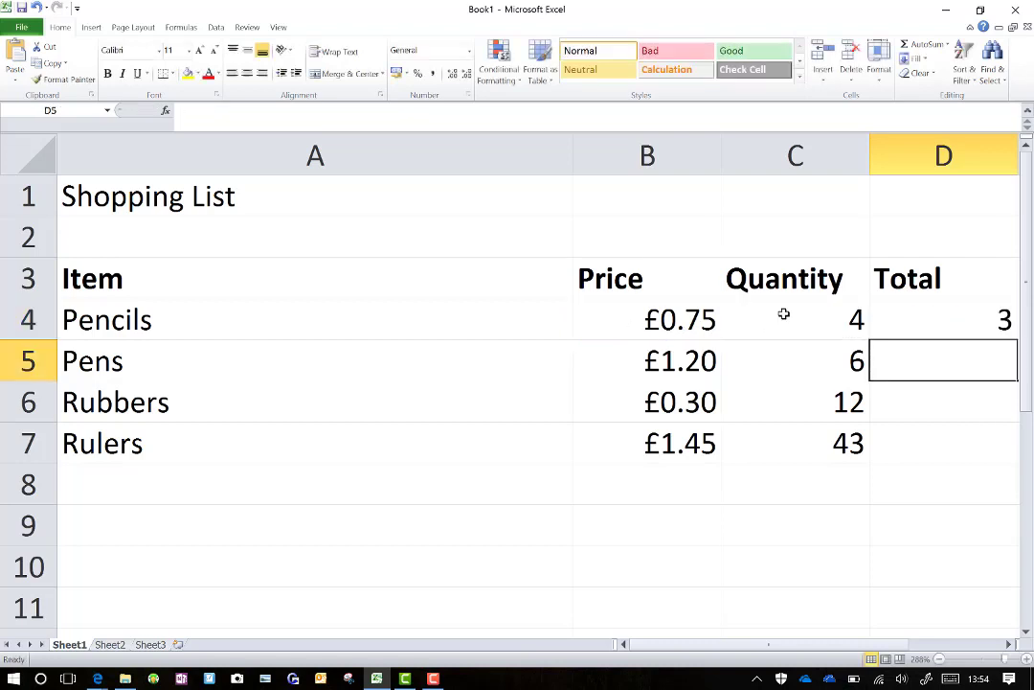
key("Right")
key("Left")
key("Left")
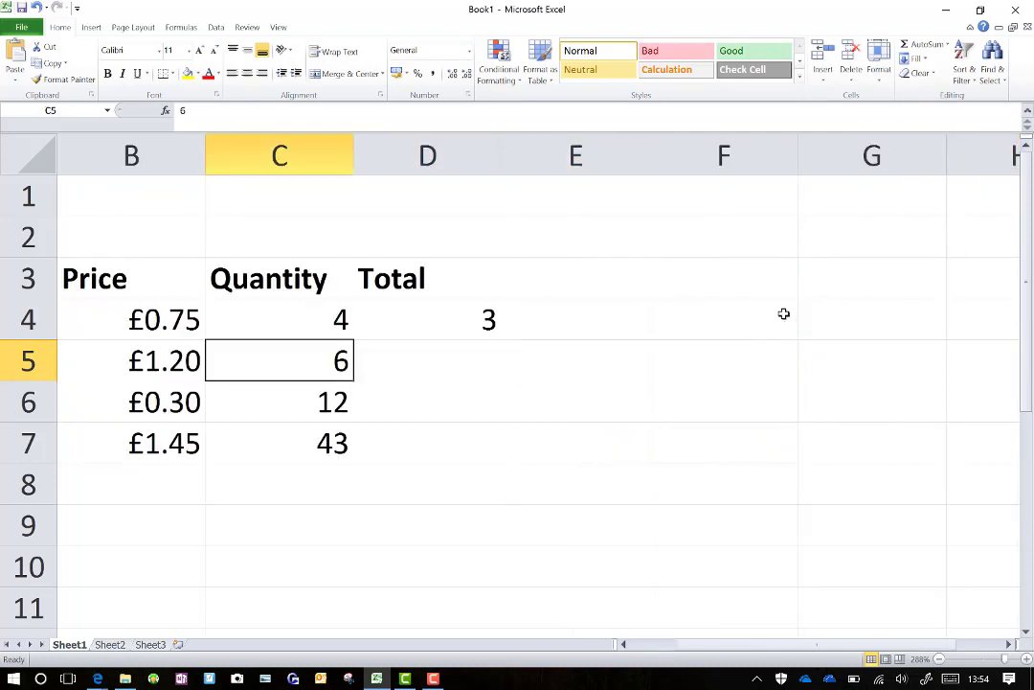
key("Left")
key("Left")
Apply the Currency number format to the Total cells D4:D7.
left_click(918, 328)
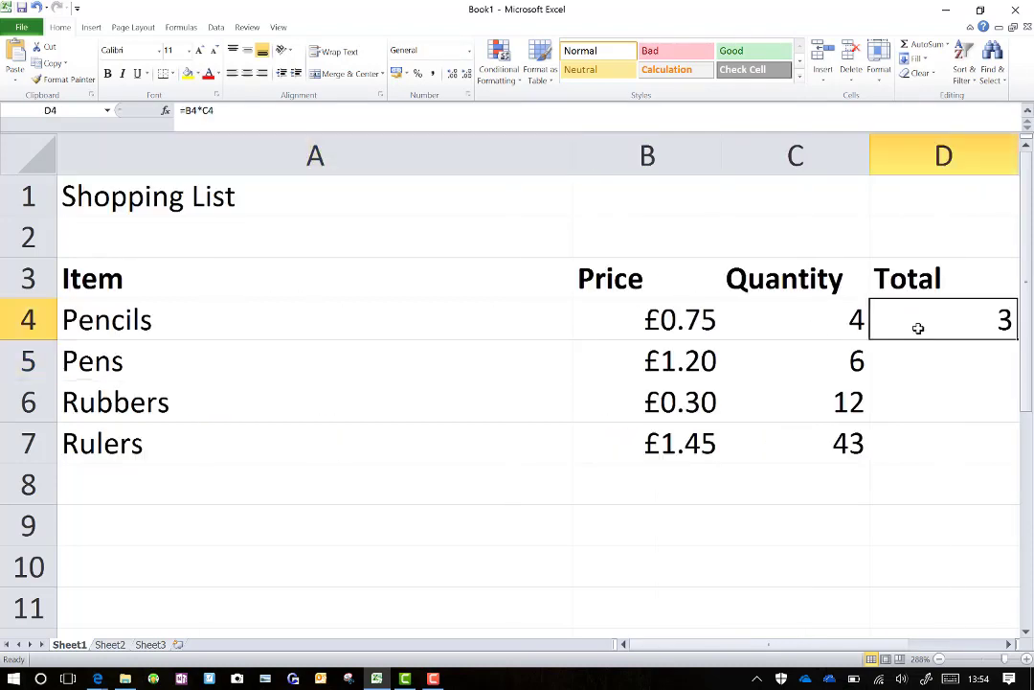
left_click_drag(917, 328, 929, 445)
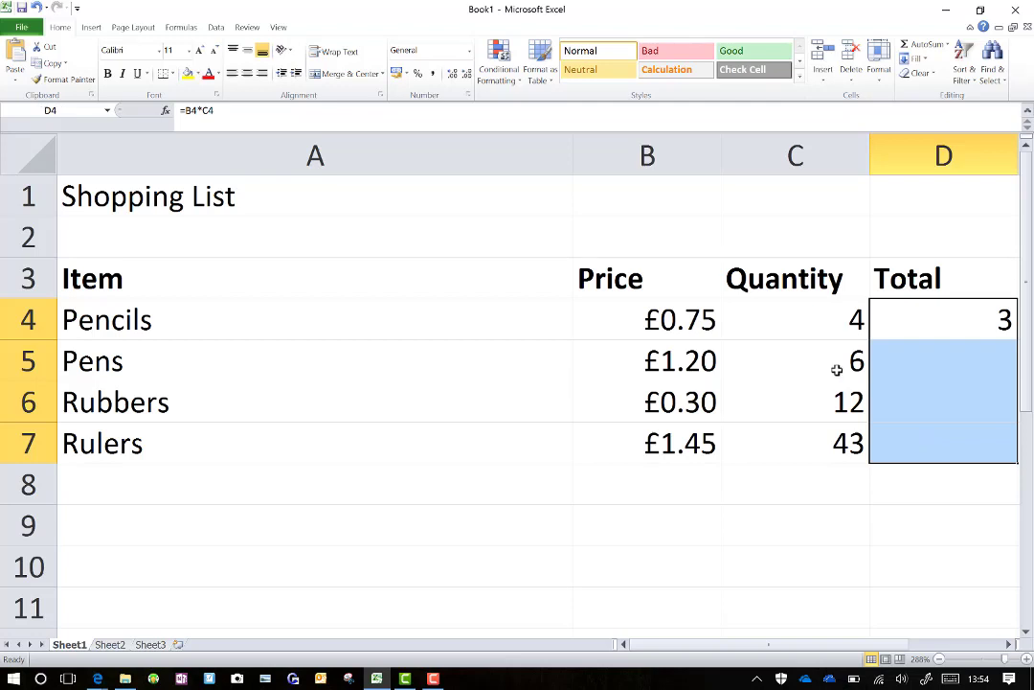
left_click(468, 51)
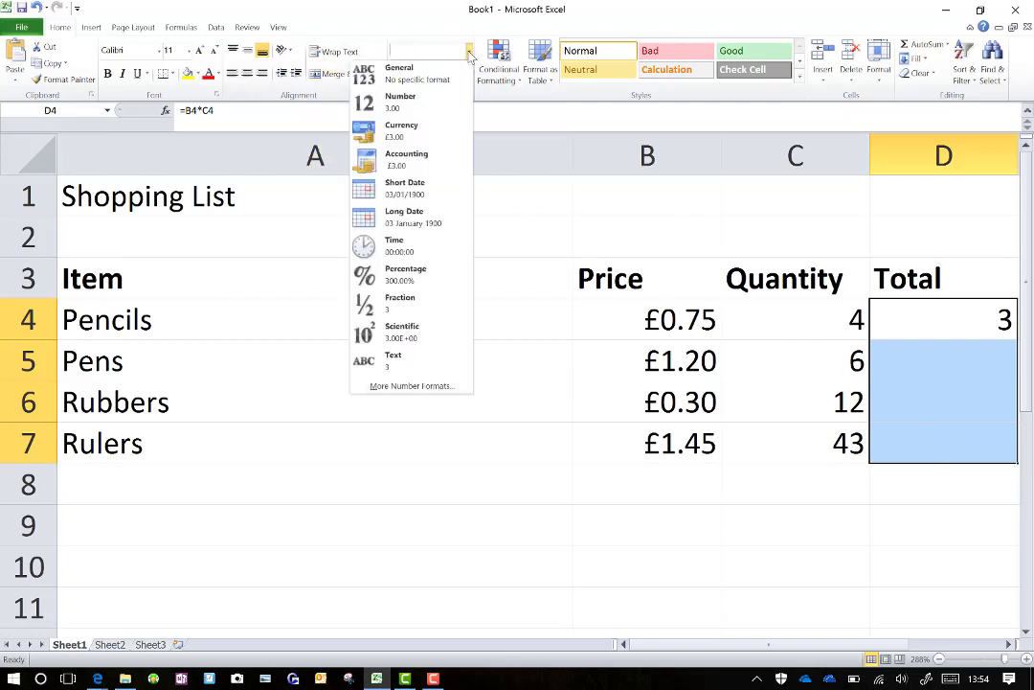
left_click(426, 131)
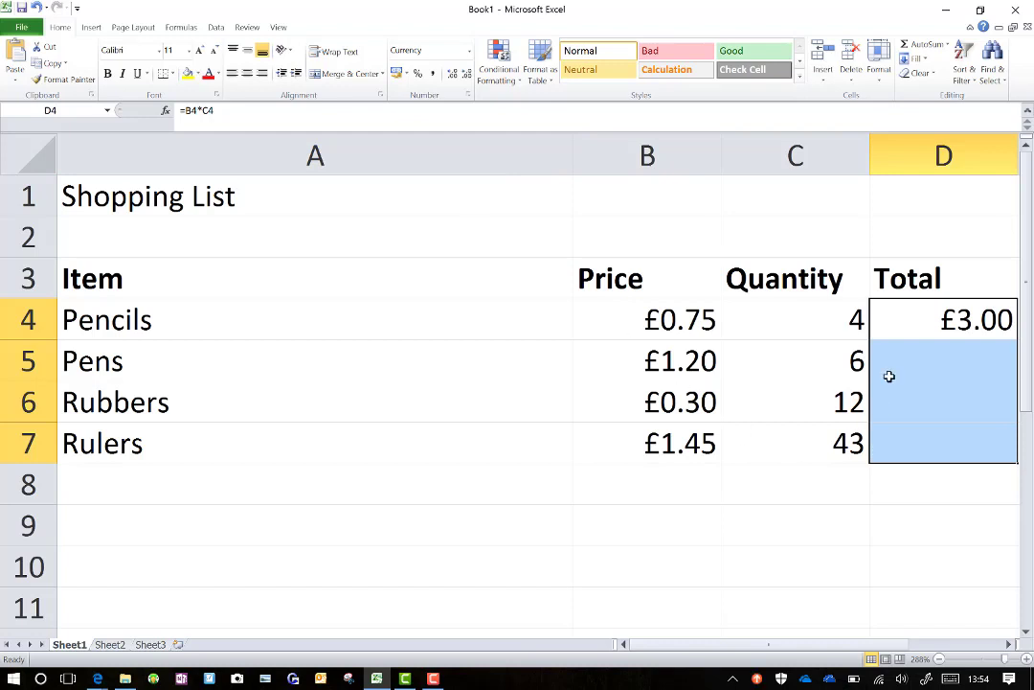
Enter the formula =C5*B5 in D5 for the Pens total.
left_click(921, 371)
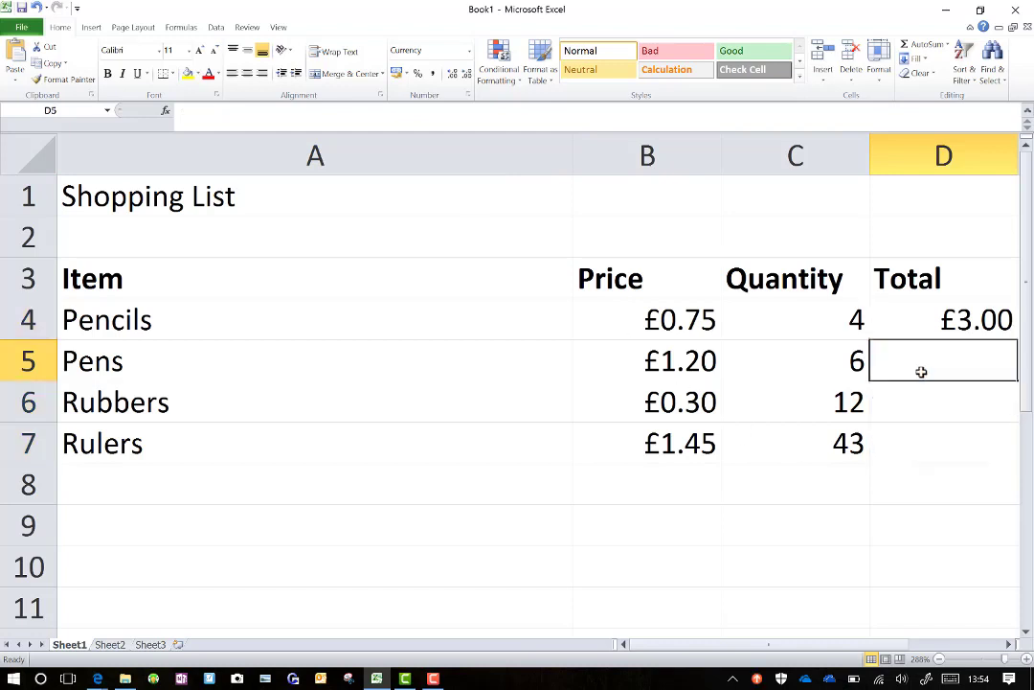
type("=")
left_click(838, 359)
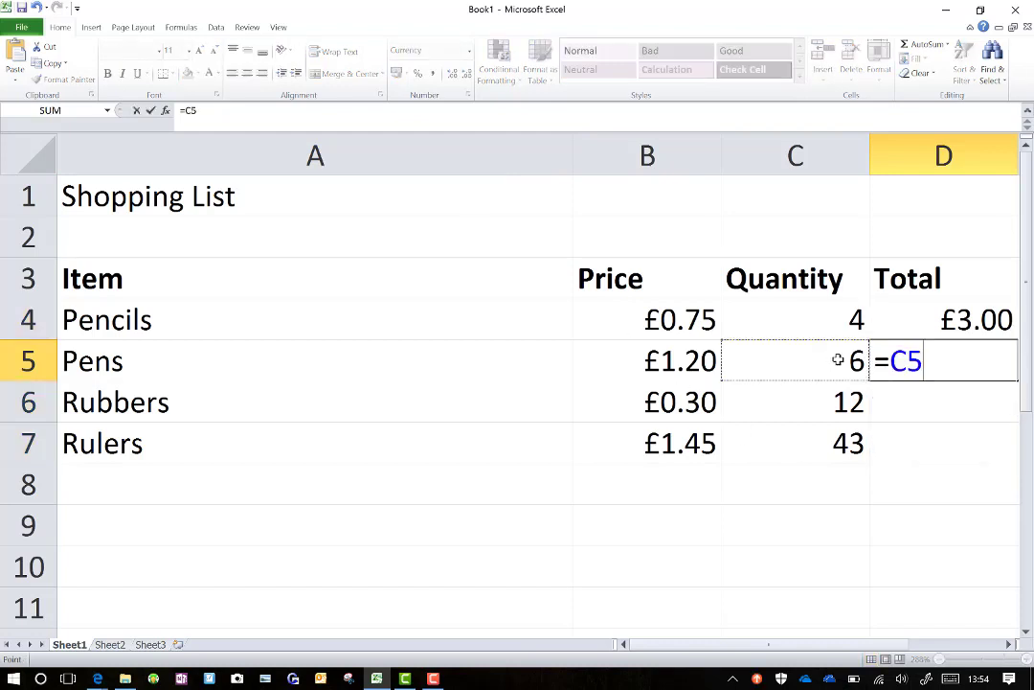
type("\\")
key("BackSpace")
type("*")
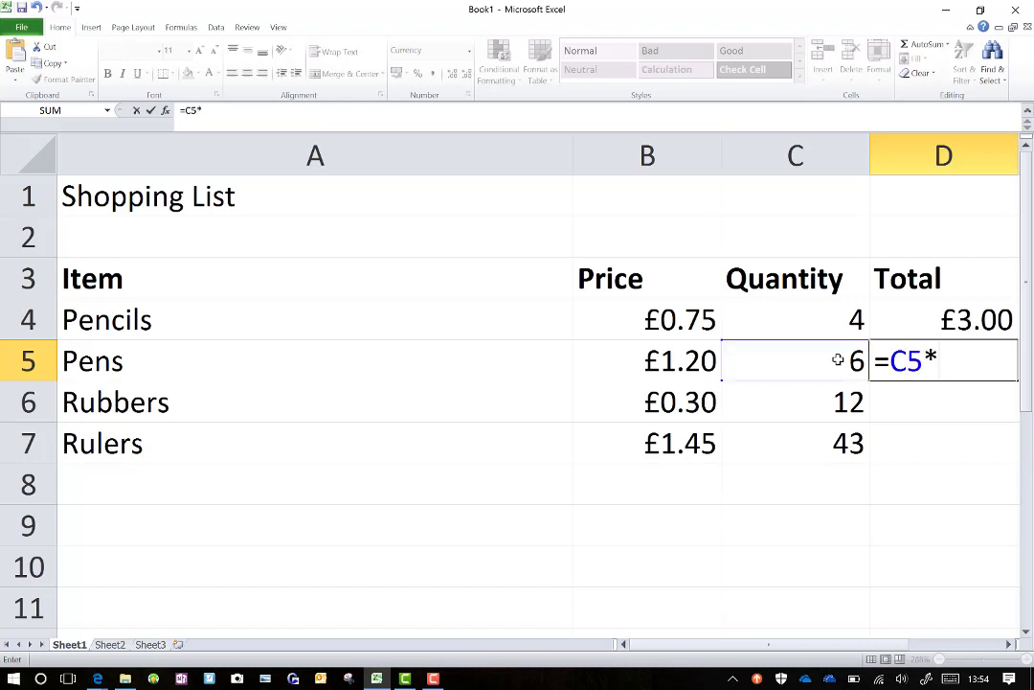
left_click(676, 359)
key("Return")
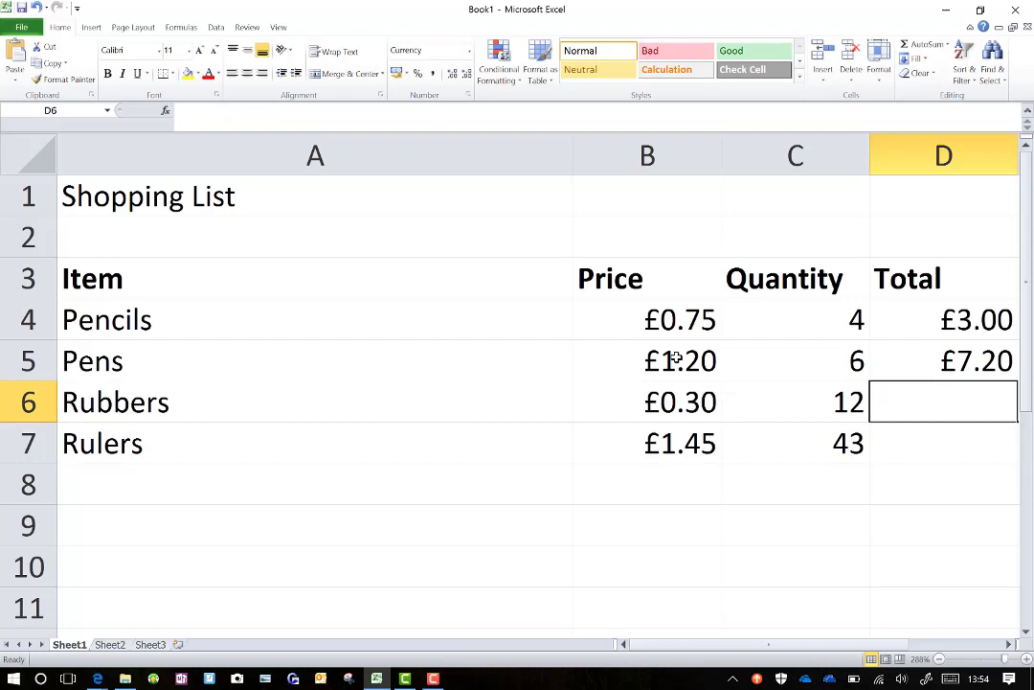
key("Right")
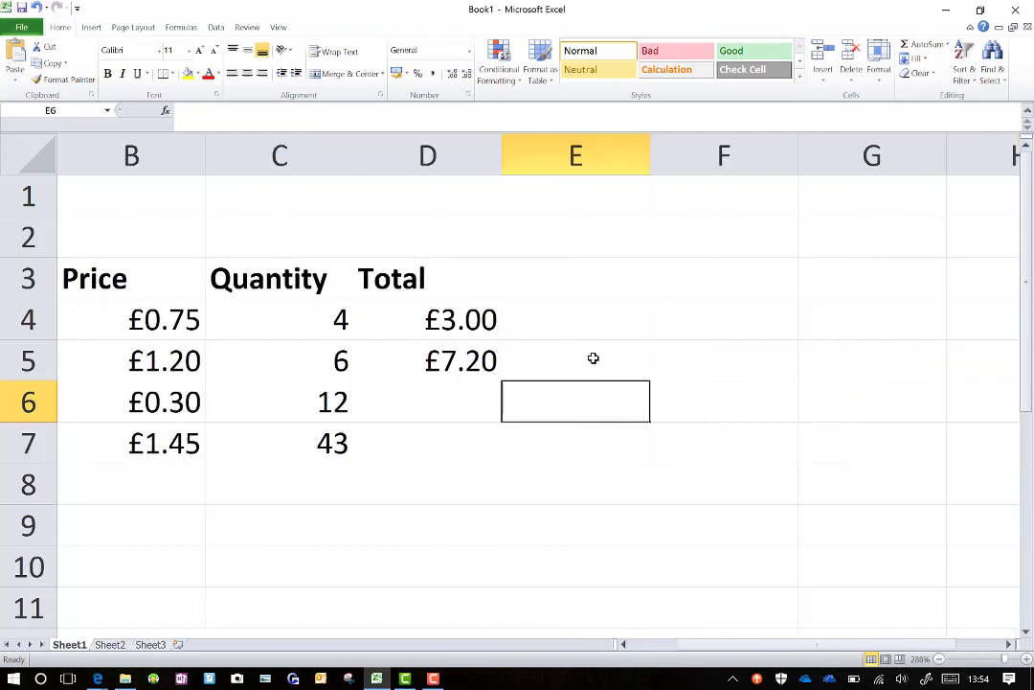
Fill the D5 total formula down to D7, ending at £62.35 for Rulers.
left_click(503, 360)
left_click(498, 360)
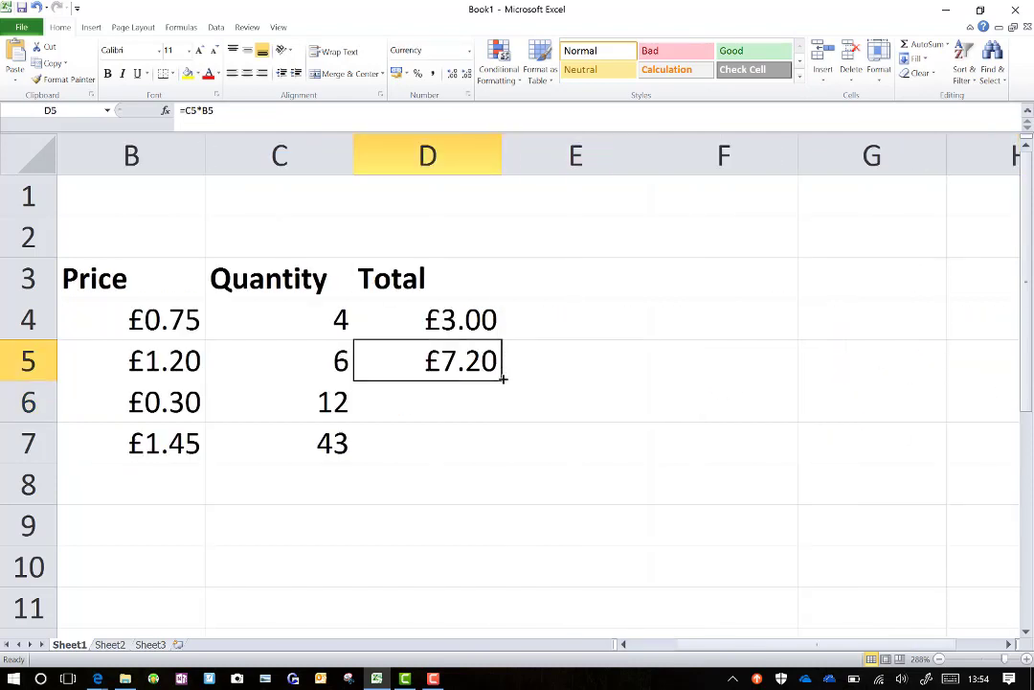
left_click_drag(503, 378, 502, 457)
left_click(428, 469)
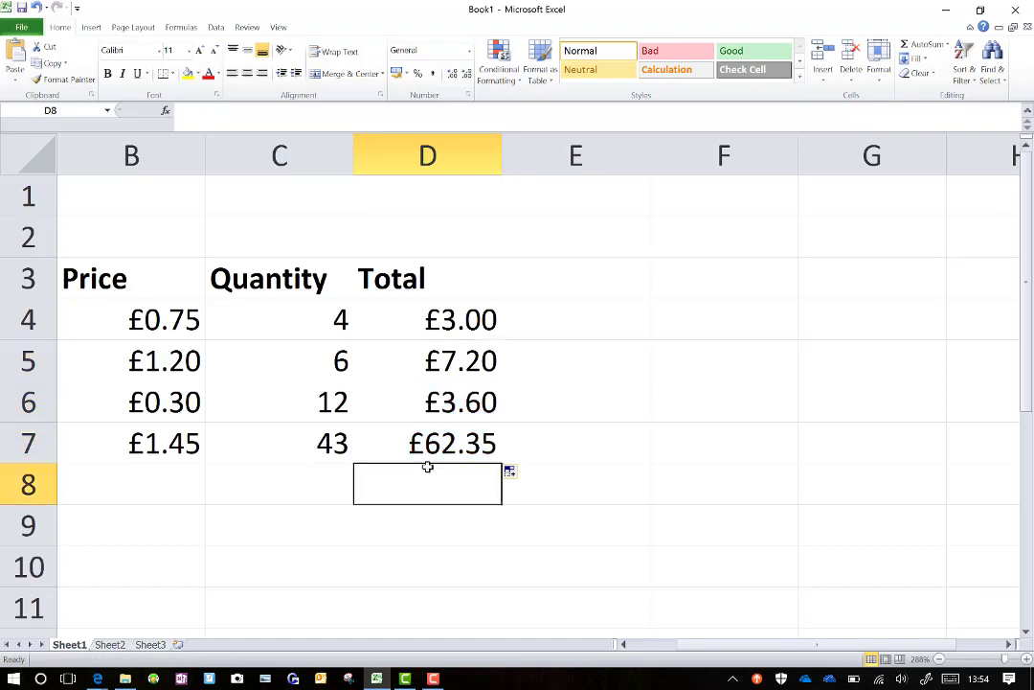
key("Left")
key("Left")
key("Left")
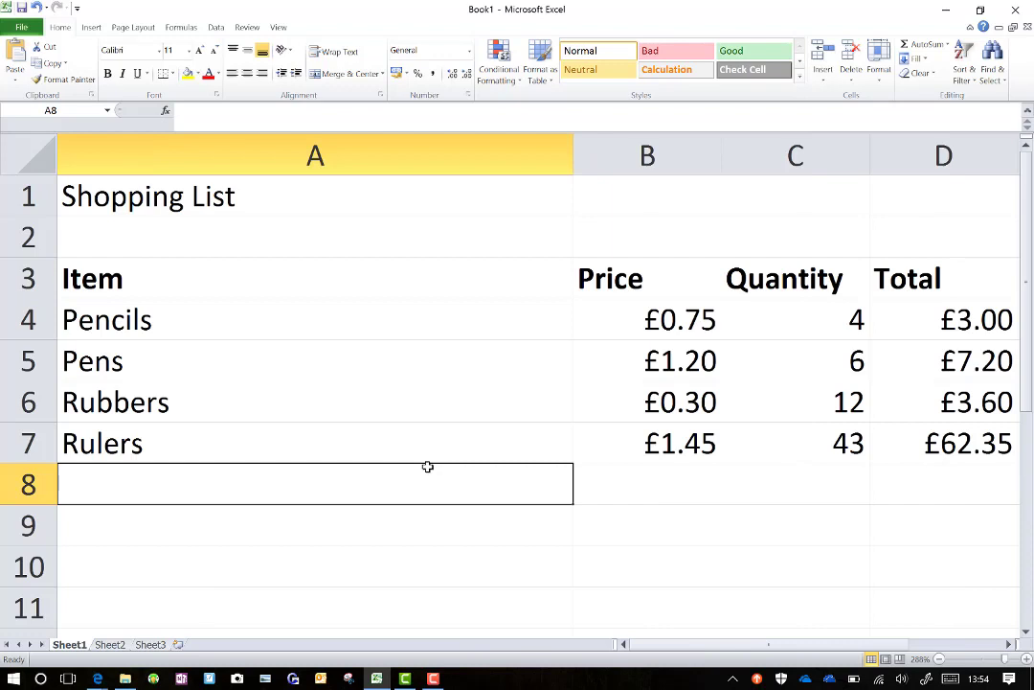
Label C8 'Total' and AutoSum D4:D7 into D8 for £76.15.
key("Right")
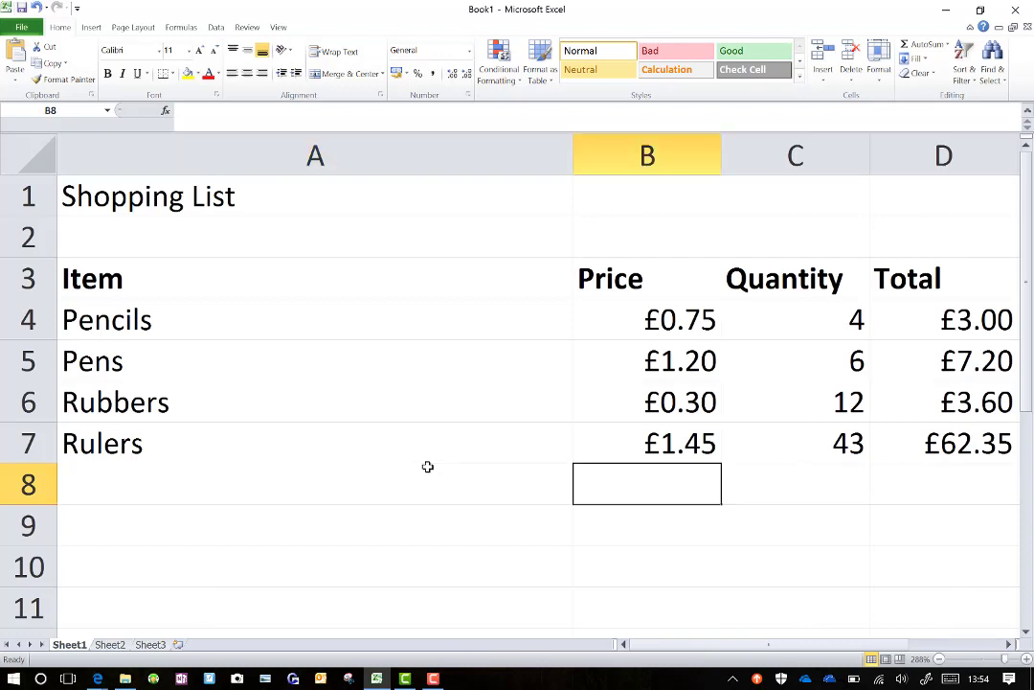
key("Down")
key("Right")
key("Up")
type("Total")
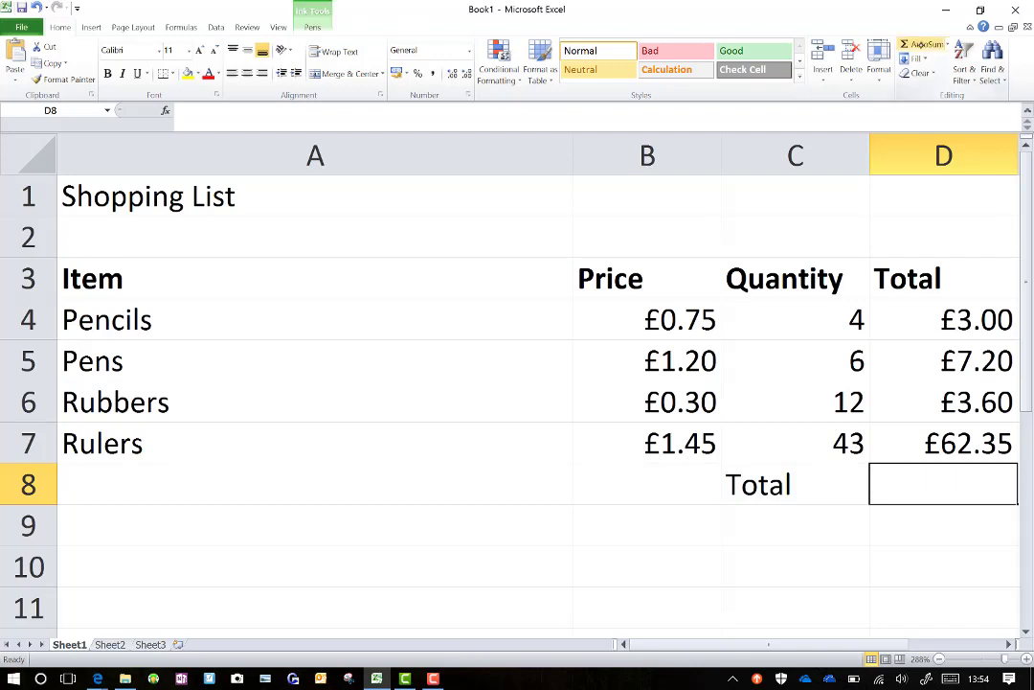
left_click(917, 44)
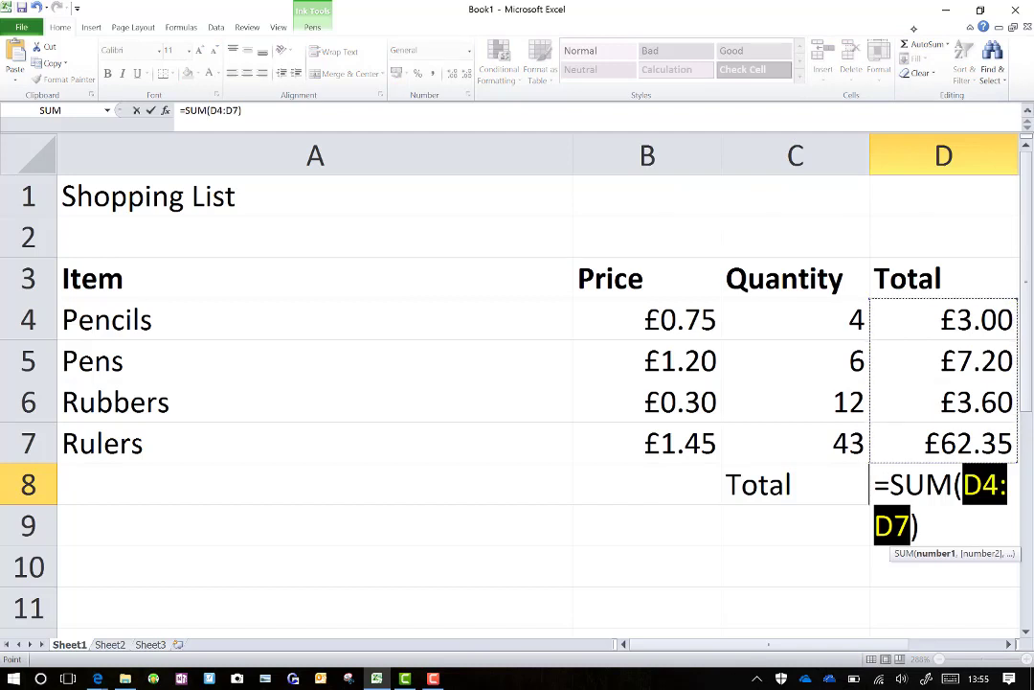
key("Return")
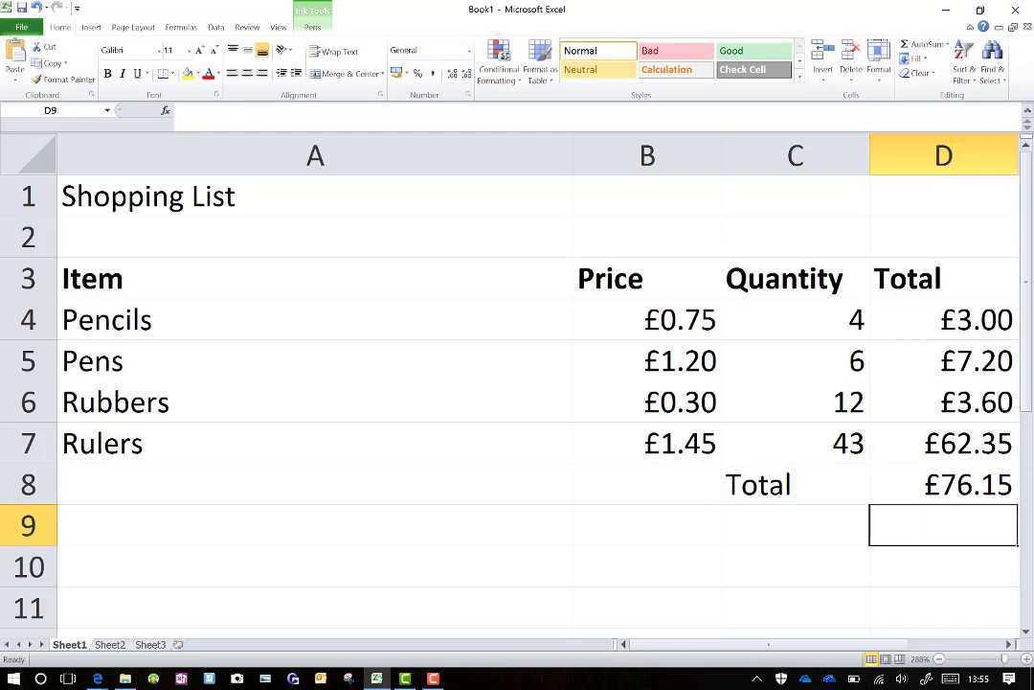
Apply the Normal cell style and All Borders to the table A3:D8.
left_click_drag(120, 272, 918, 480)
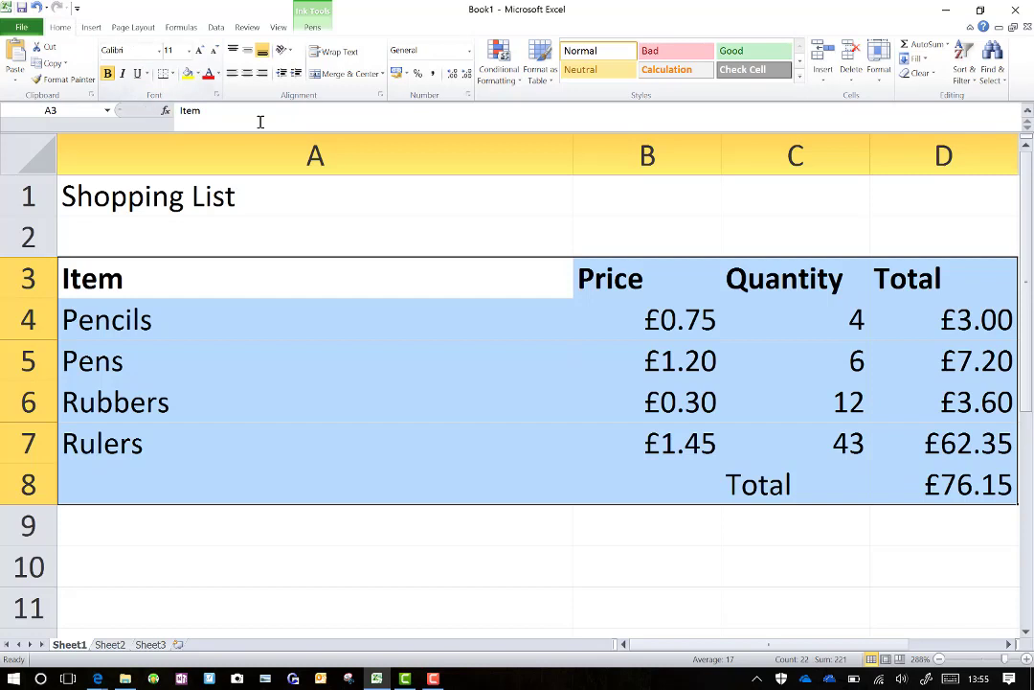
left_click(648, 47)
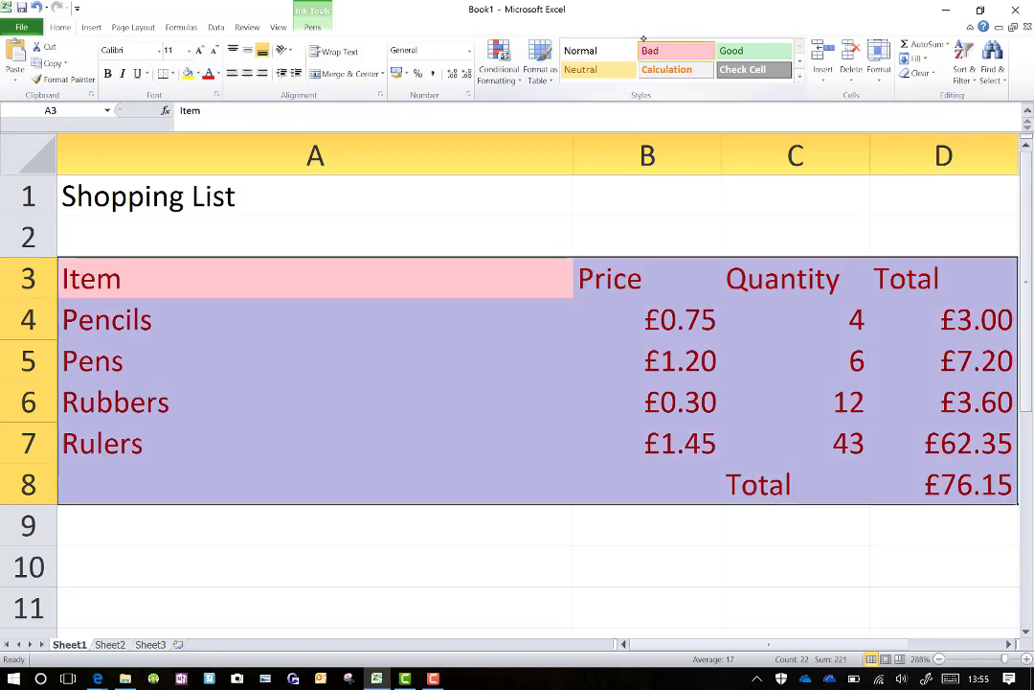
left_click(566, 56)
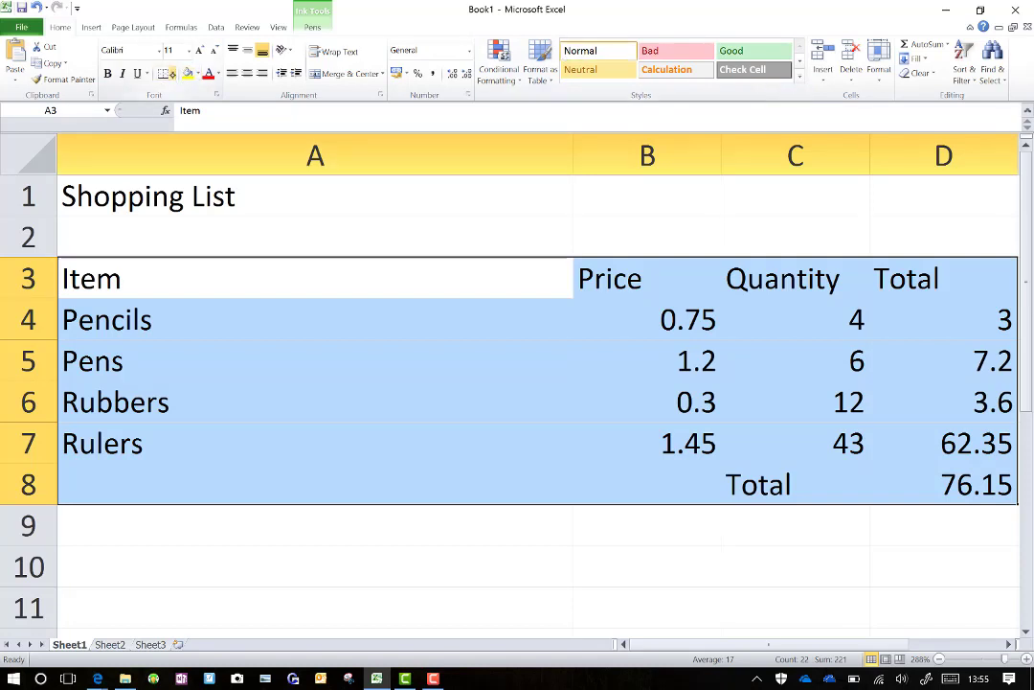
left_click(167, 74)
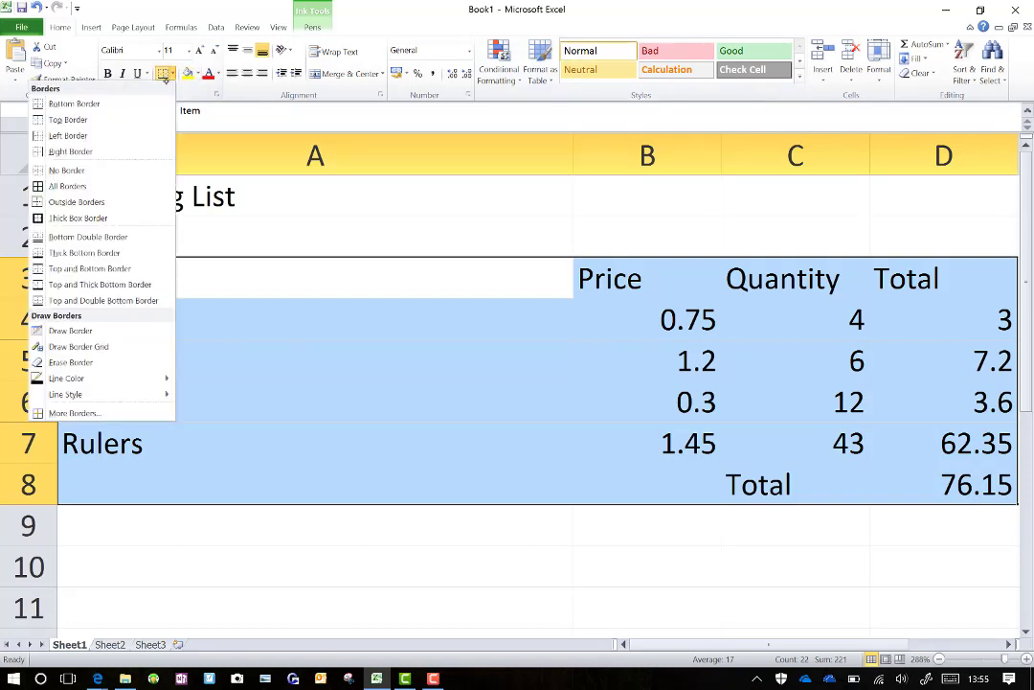
left_click(87, 185)
left_click(330, 520)
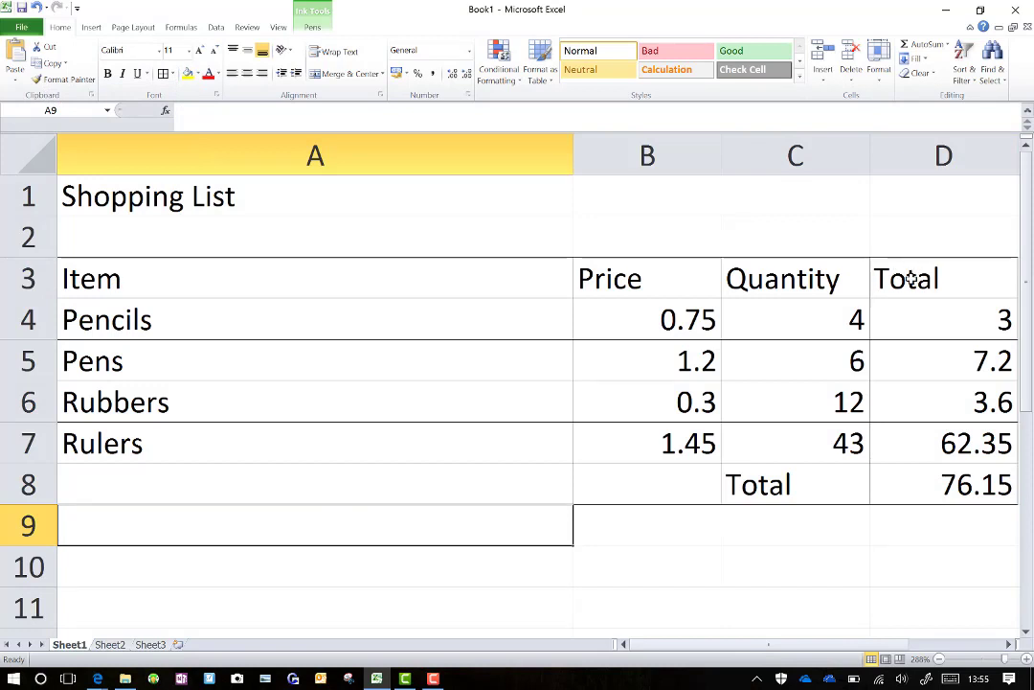
Fill the header row A3:D3 with yellow.
left_click_drag(910, 278, 351, 272)
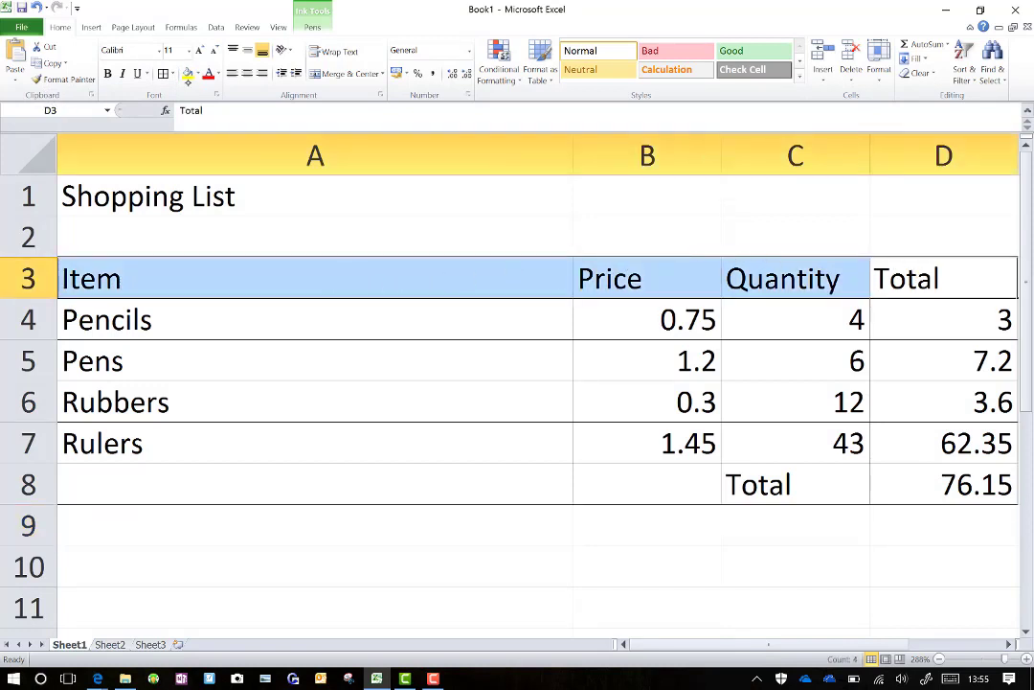
left_click(188, 74)
left_click(198, 479)
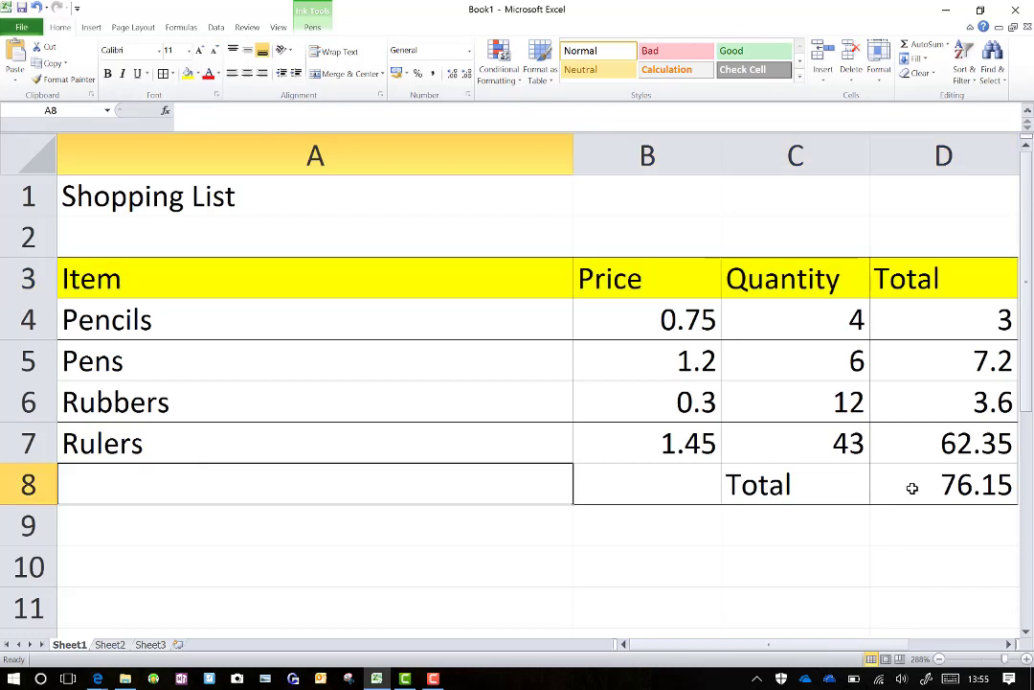
left_click_drag(915, 488, 895, 305)
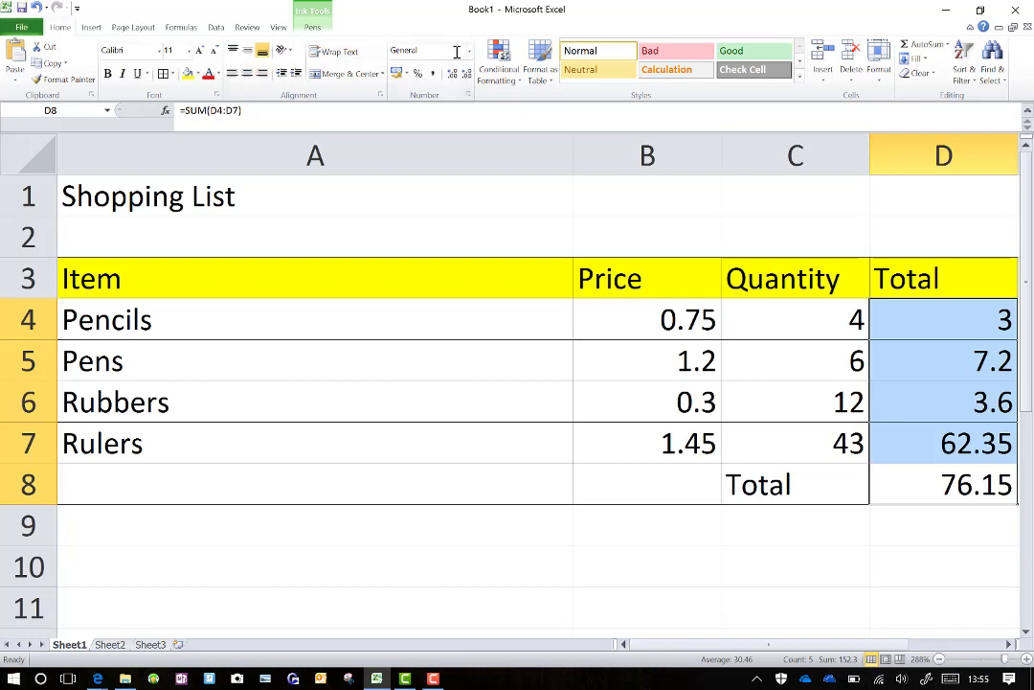
Format the totals in D4:D8 and the prices in B4:B7 as Currency (pounds).
left_click(394, 48)
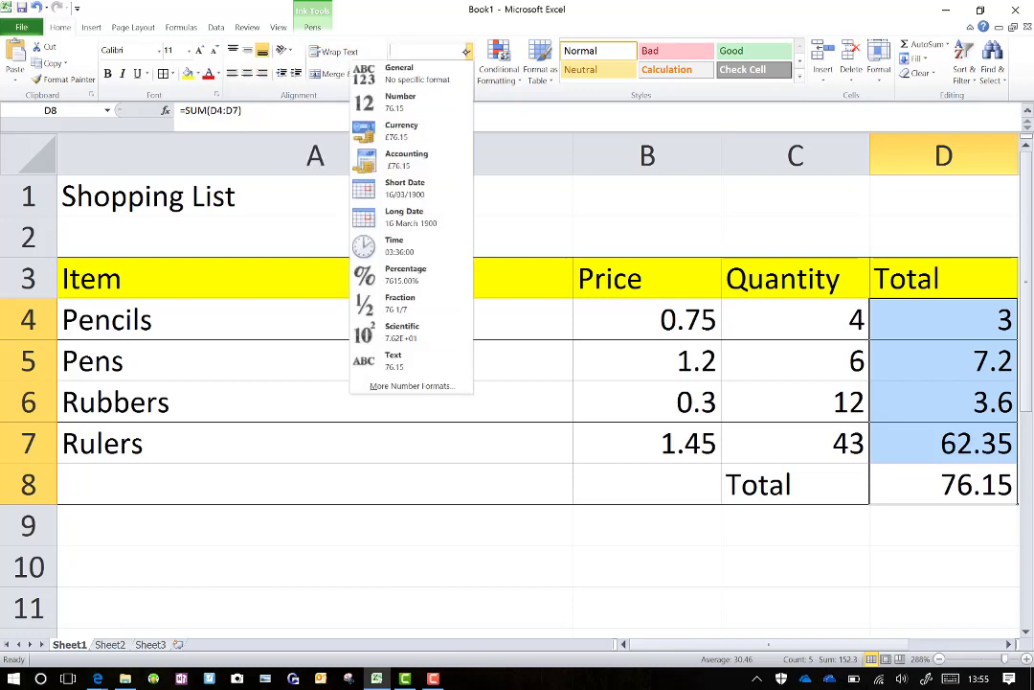
left_click(442, 134)
left_click(661, 425)
left_click_drag(649, 394, 624, 305)
left_click(468, 50)
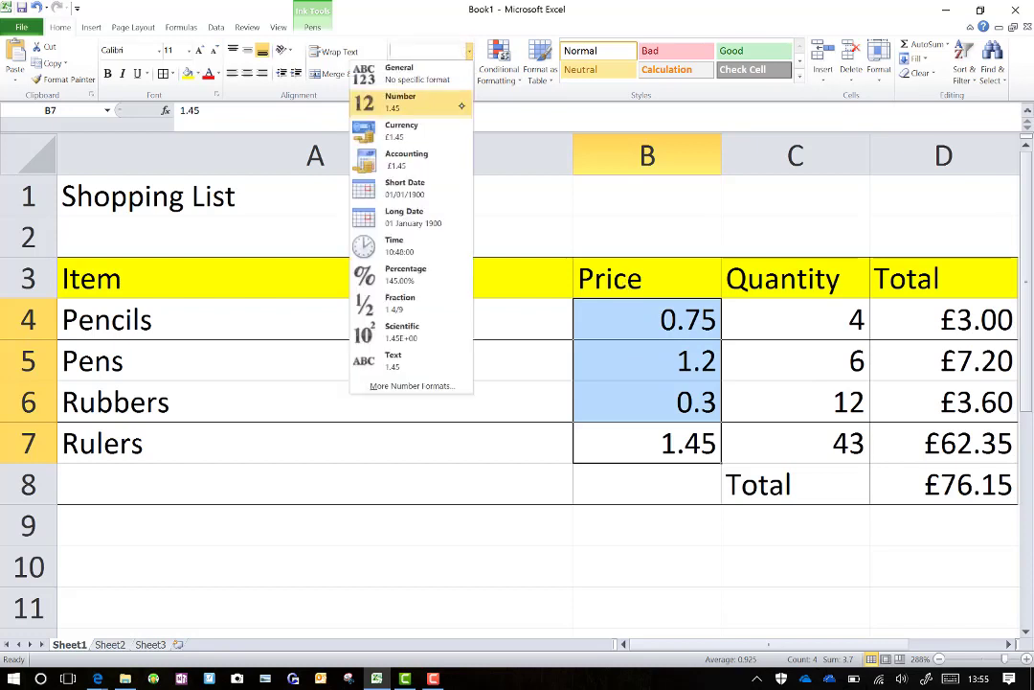
left_click(408, 127)
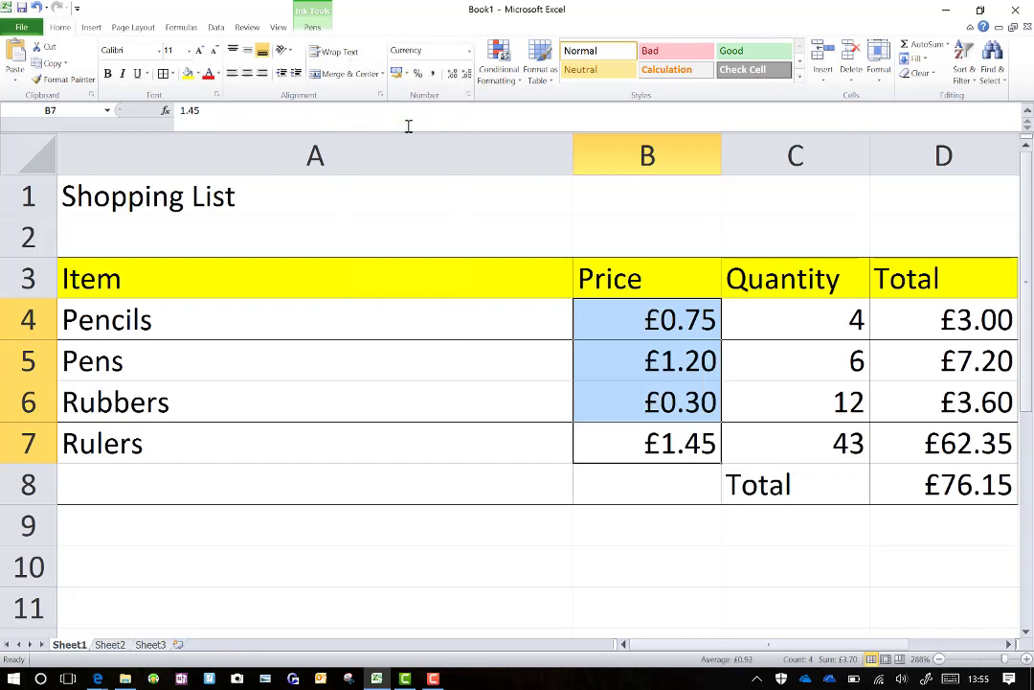
double_click(448, 561)
key("Tab")
key("Tab")
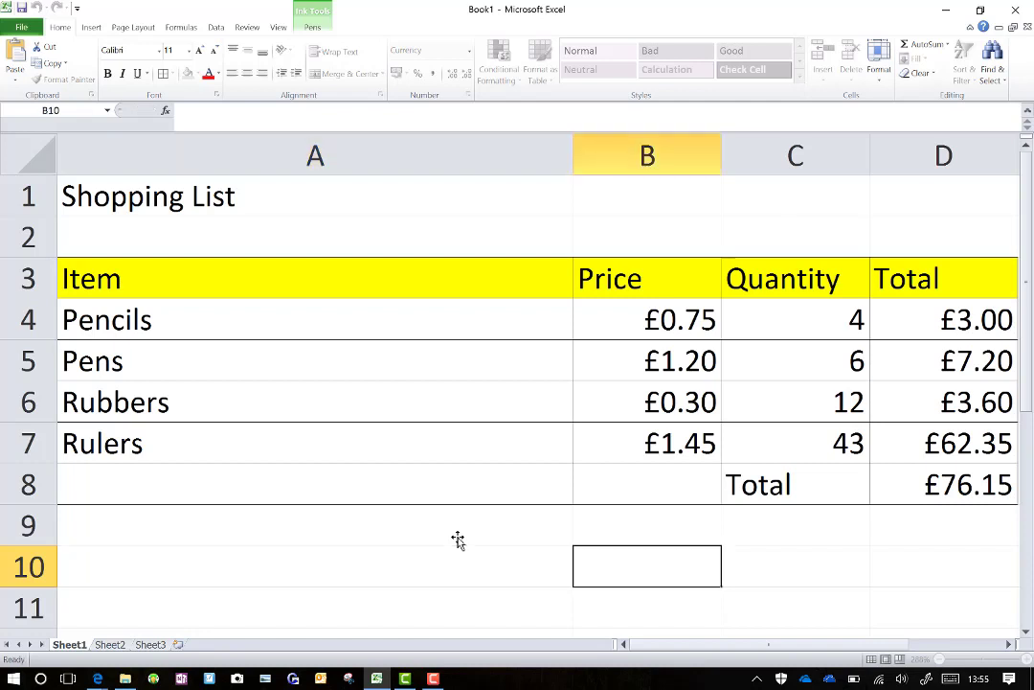
Bold the £76.15 grand total in D8, the Total label in C8, and the Shopping List title in A1.
left_click(898, 474)
key("ctrl+b")
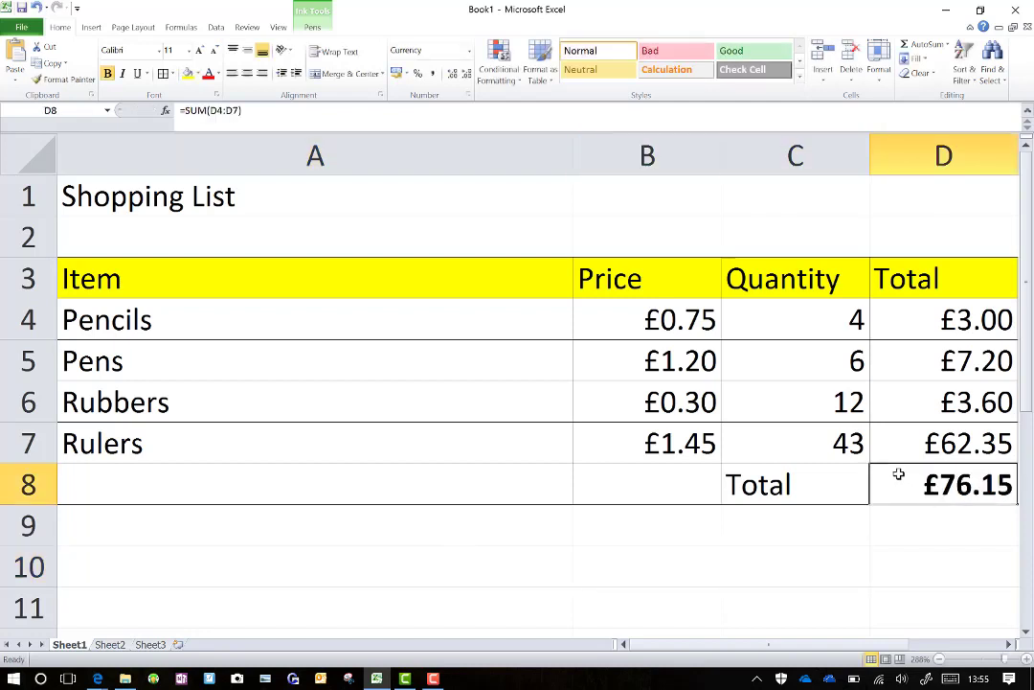
key("Left")
key("ctrl+b")
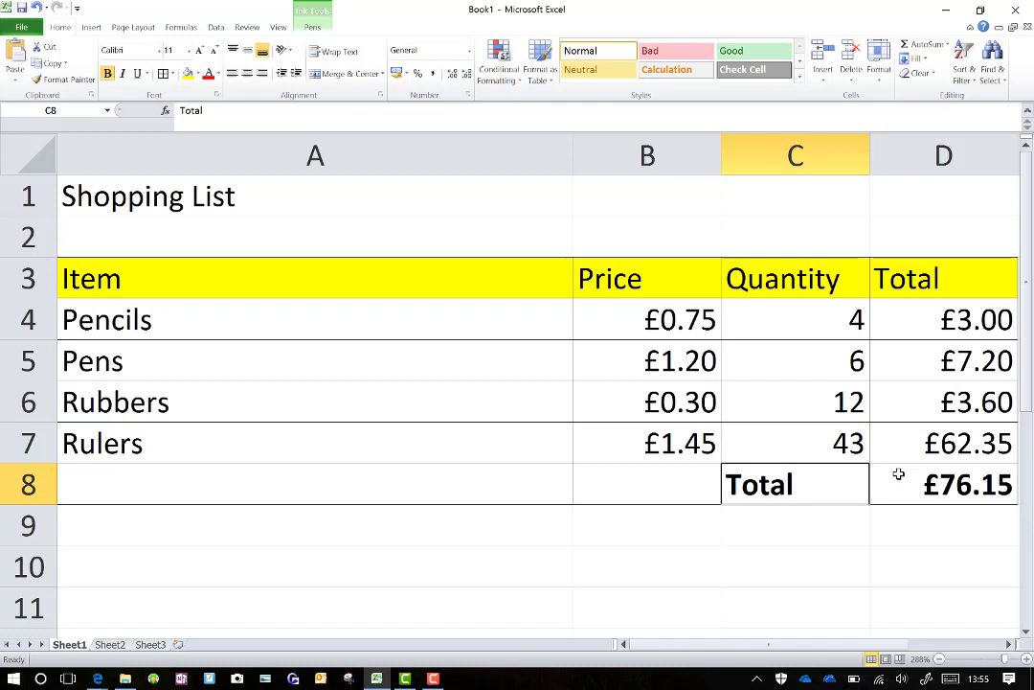
key("Left")
key("Left")
key("Up")
key("Up")
key("Up")
key("Up")
key("Up")
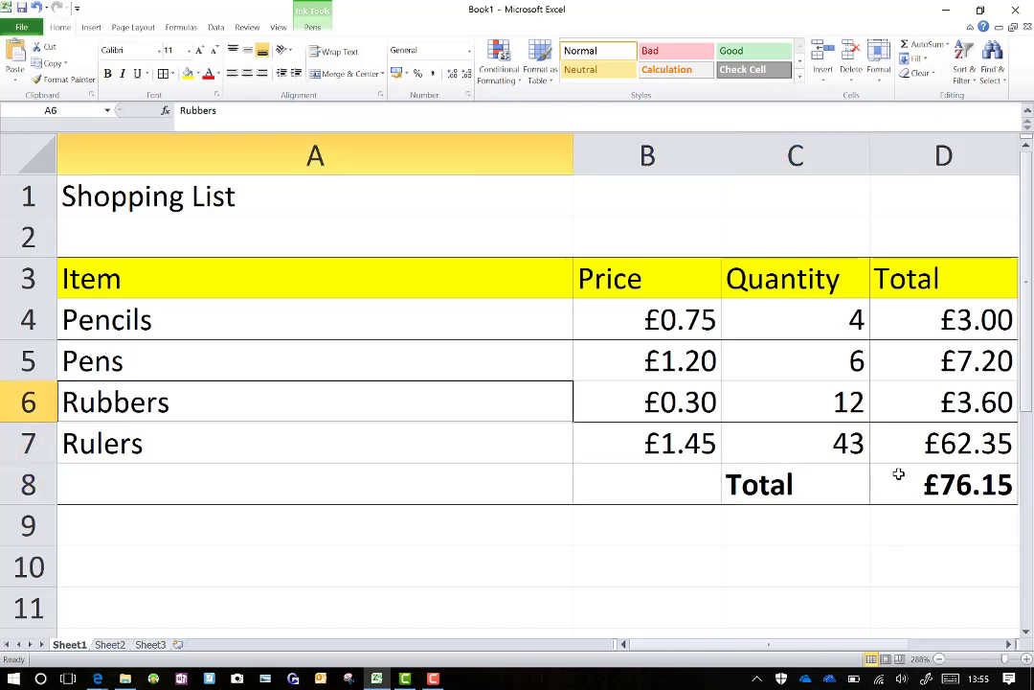
key("Up")
key("Up")
key("ctrl+b")
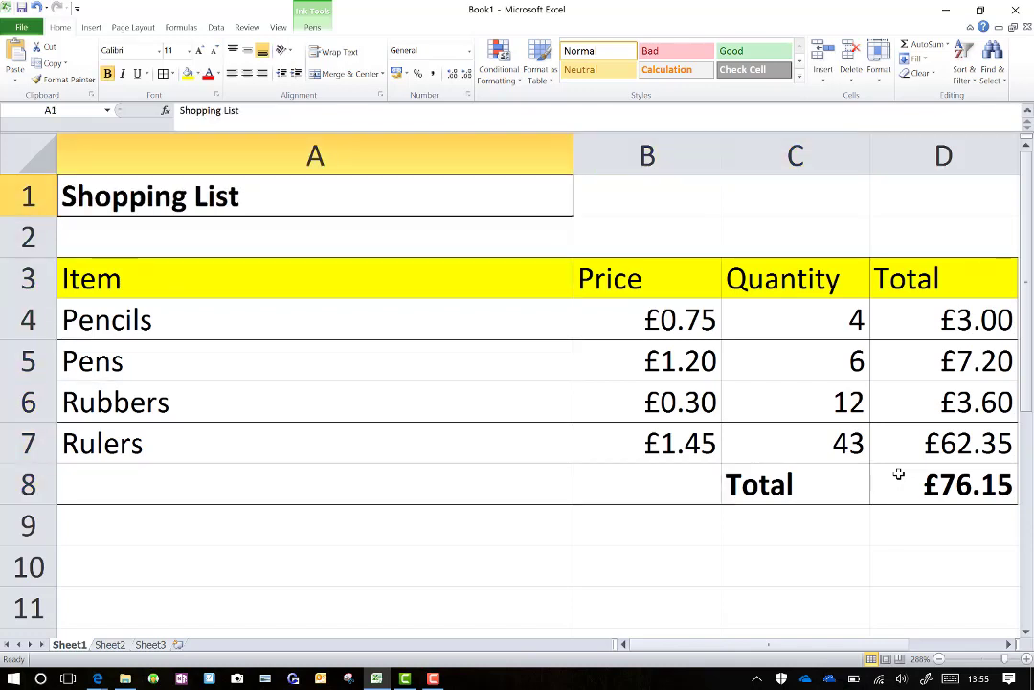